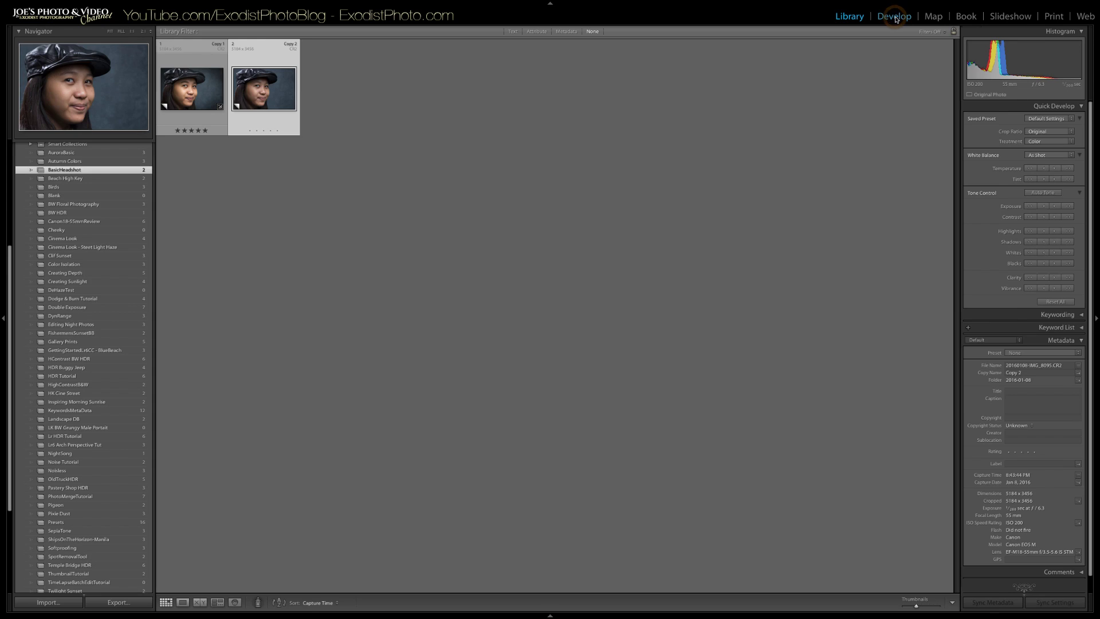
Open the second headshot copy for developing and enable lens profile corrections with the Canon EF-M 18-55mm f/3.5-5.6 IS STM model
left_click(896, 17)
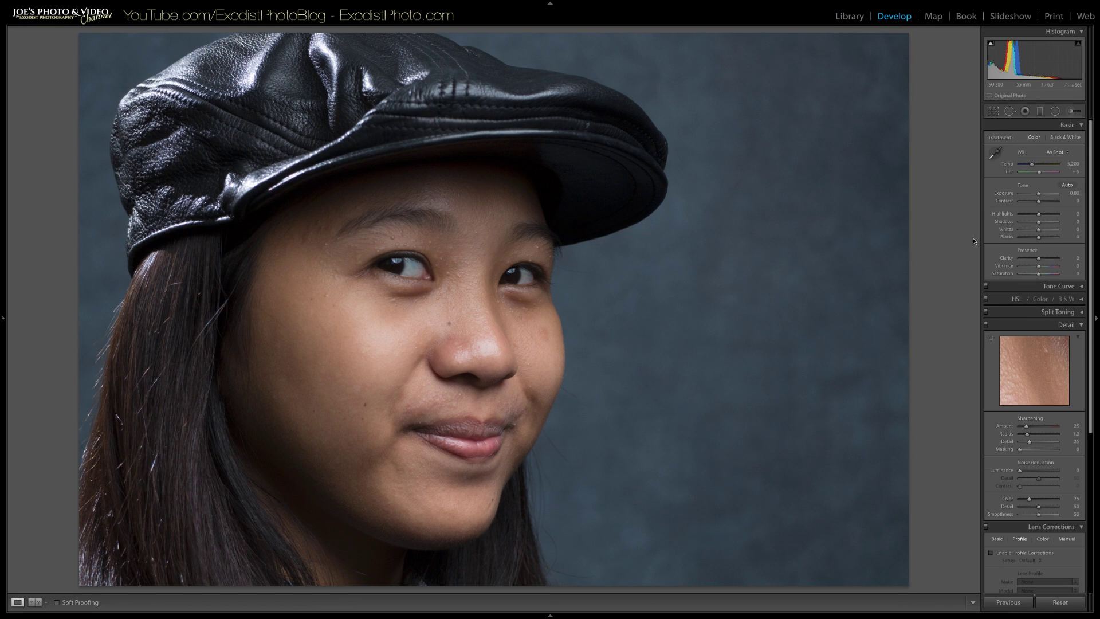
scroll(1060, 431, "down", 5)
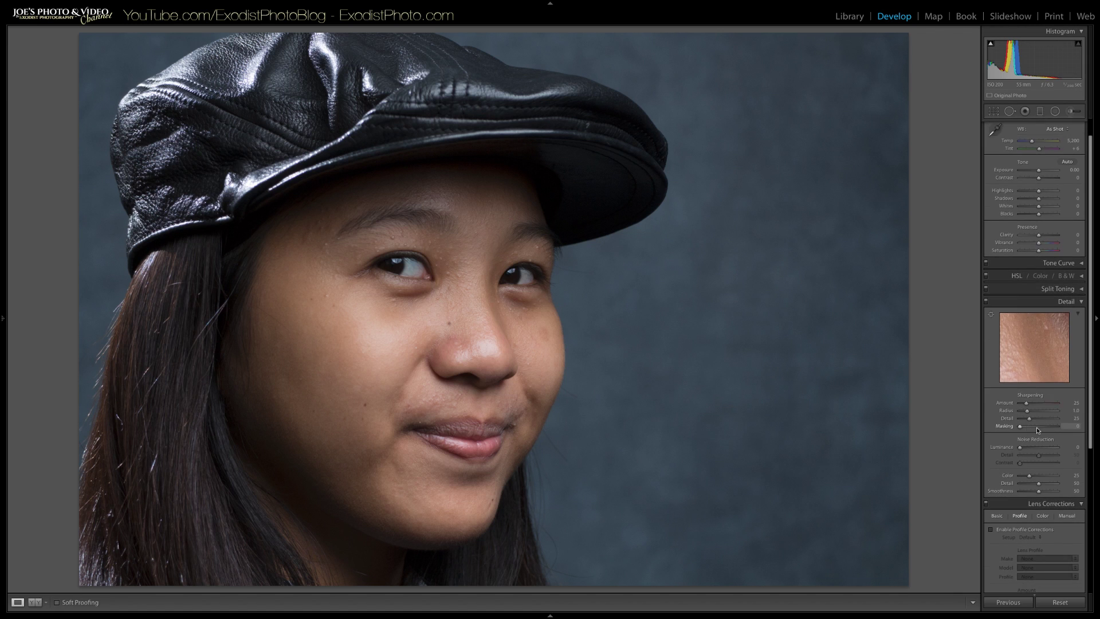
scroll(1059, 431, "down", 1)
left_click(991, 422)
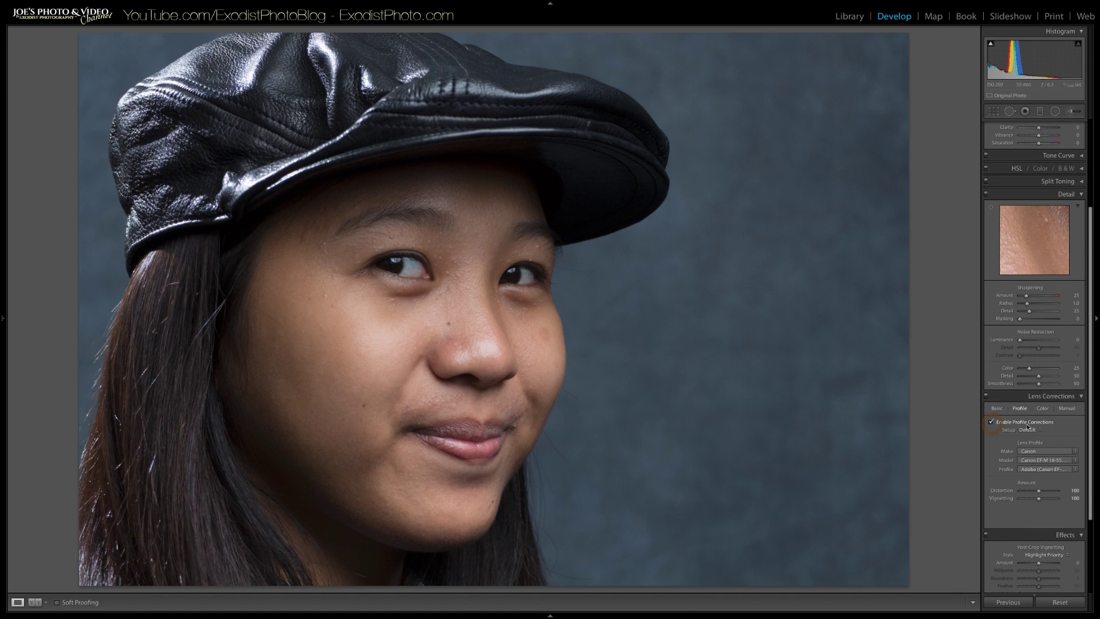
left_click(1049, 460)
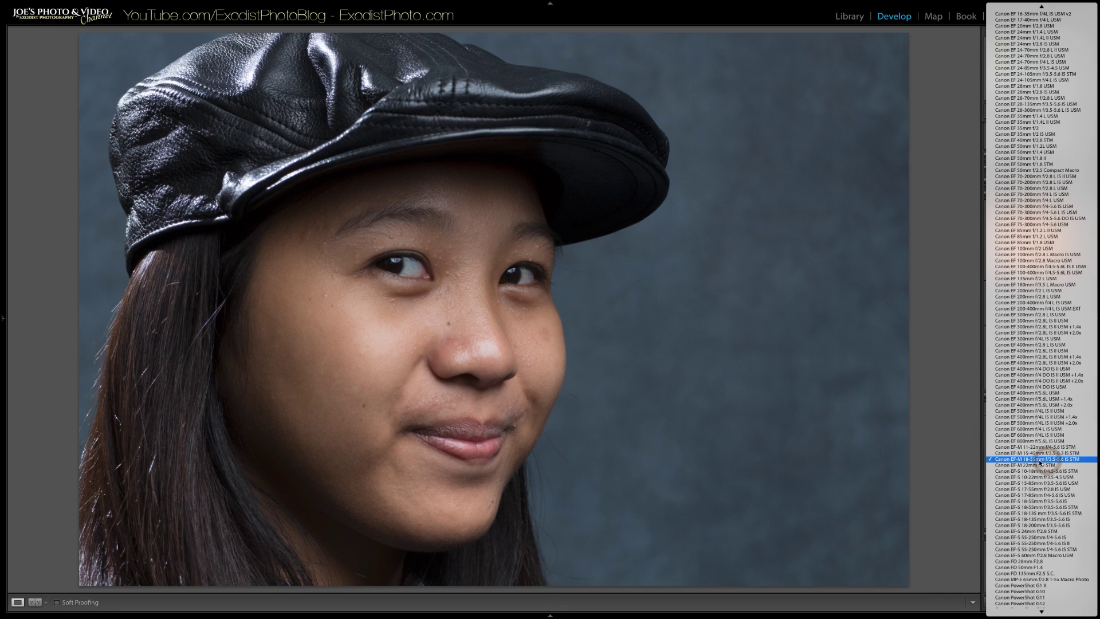
left_click(1049, 460)
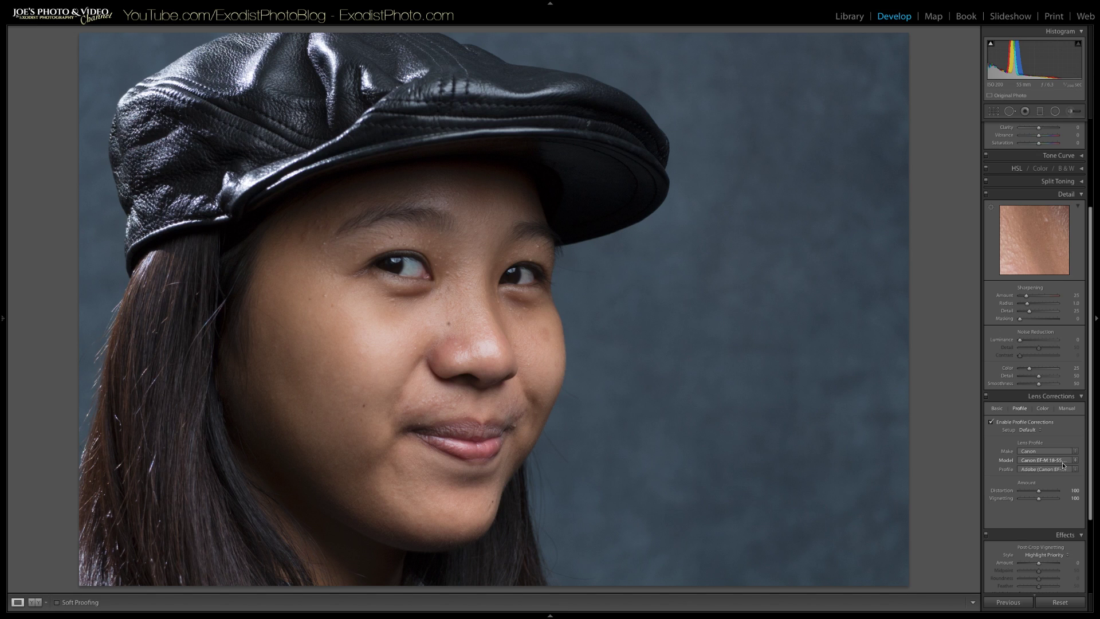
Turn on chromatic aberration removal in the color lens corrections
left_click(1044, 409)
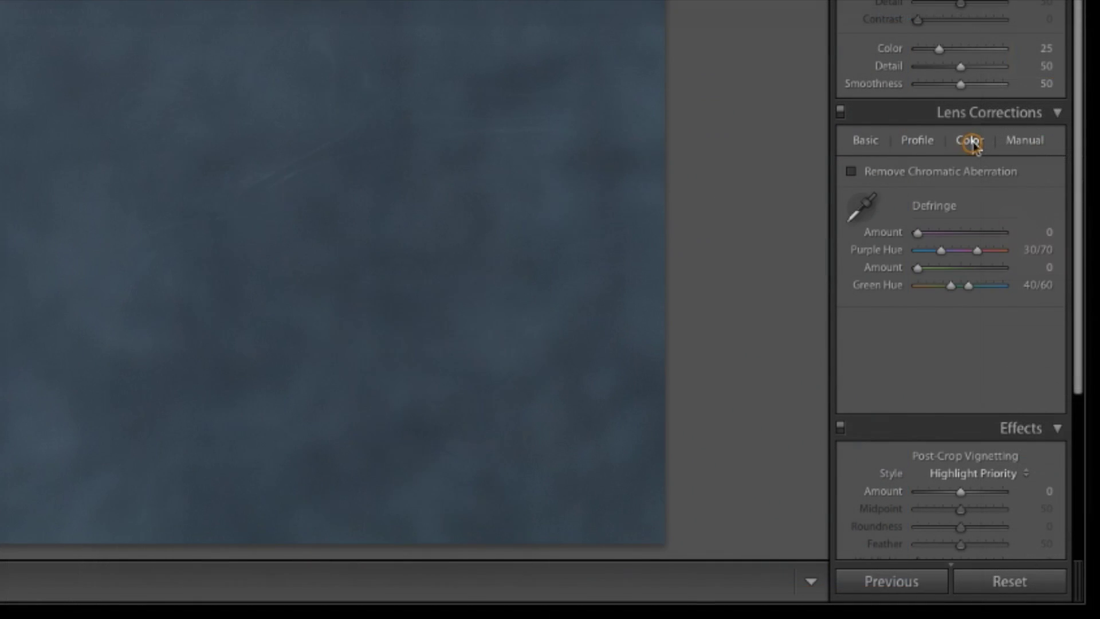
left_click(853, 171)
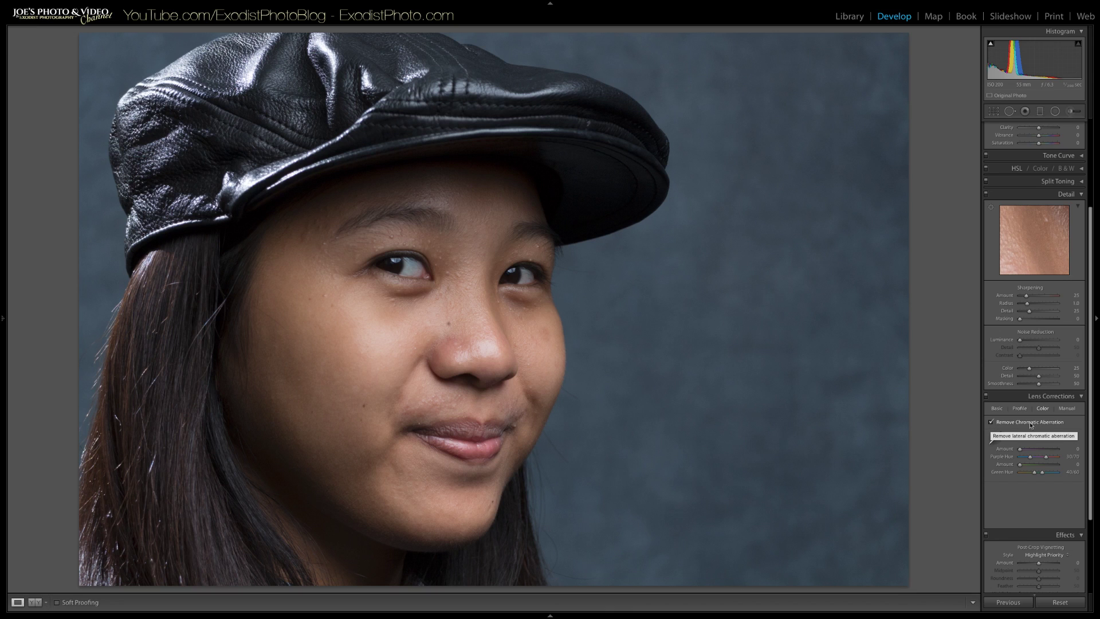
left_click(992, 423)
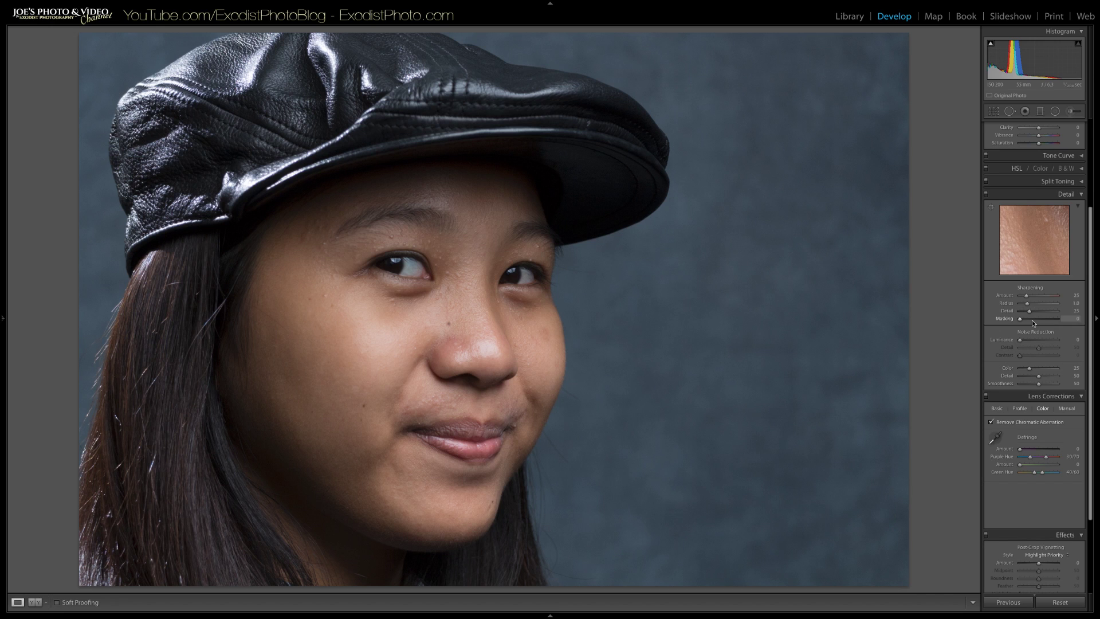
Set the portrait's white balance preset to Flash
scroll(1029, 344, "up", 5)
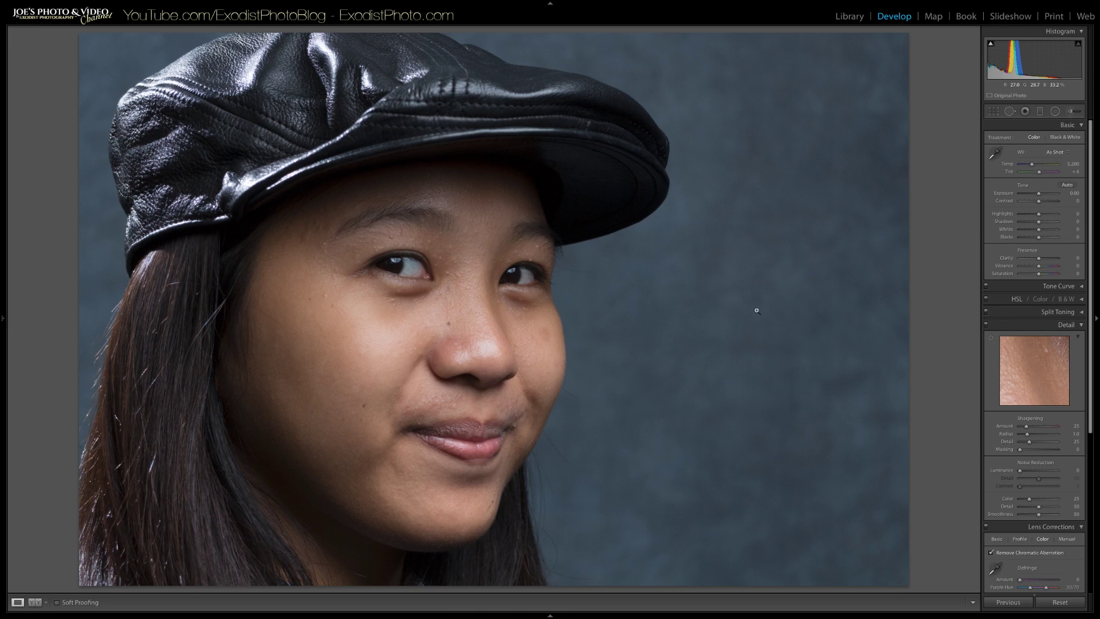
left_click(1067, 153)
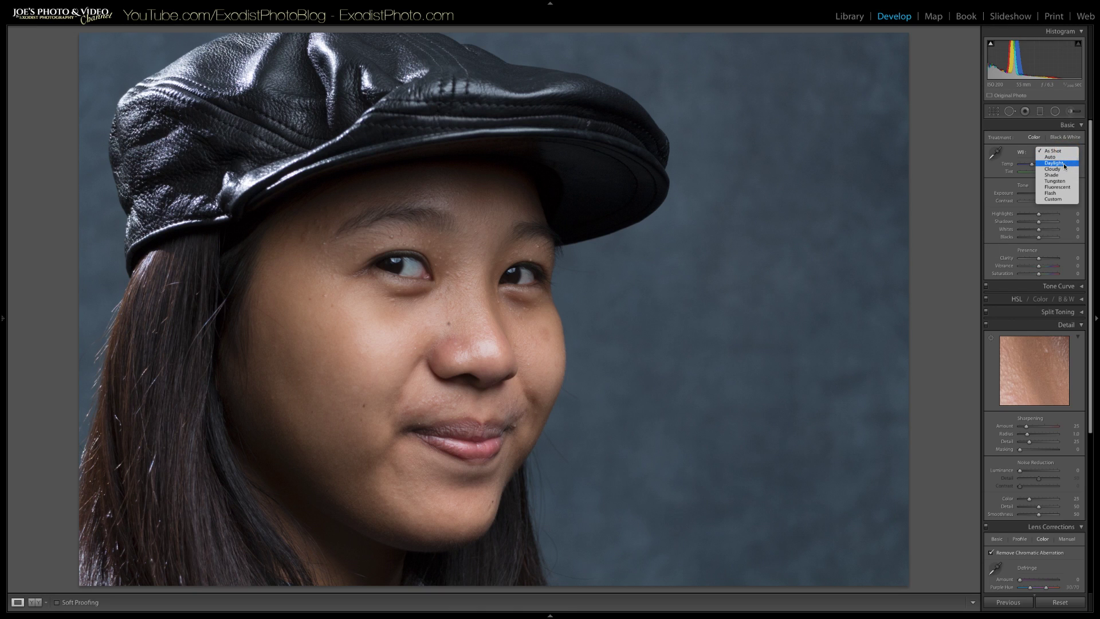
left_click(1058, 195)
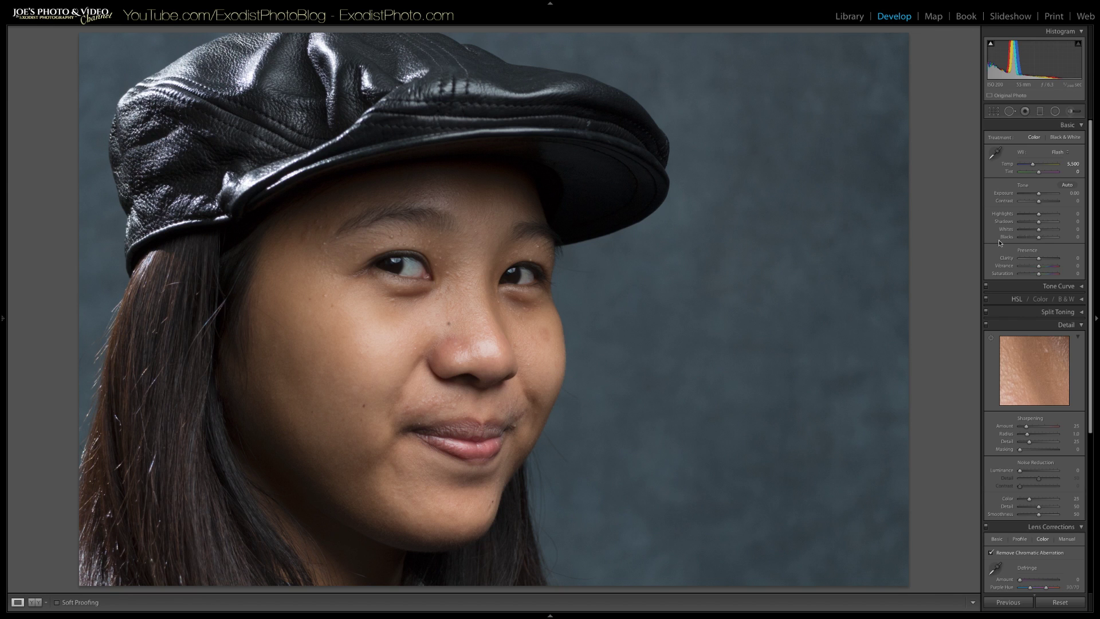
Set the basic tone adjustments to Highlights −9, Shadows +100 and Whites +30
left_click_drag(1039, 213, 1039, 216)
left_click_drag(1041, 224, 1063, 223)
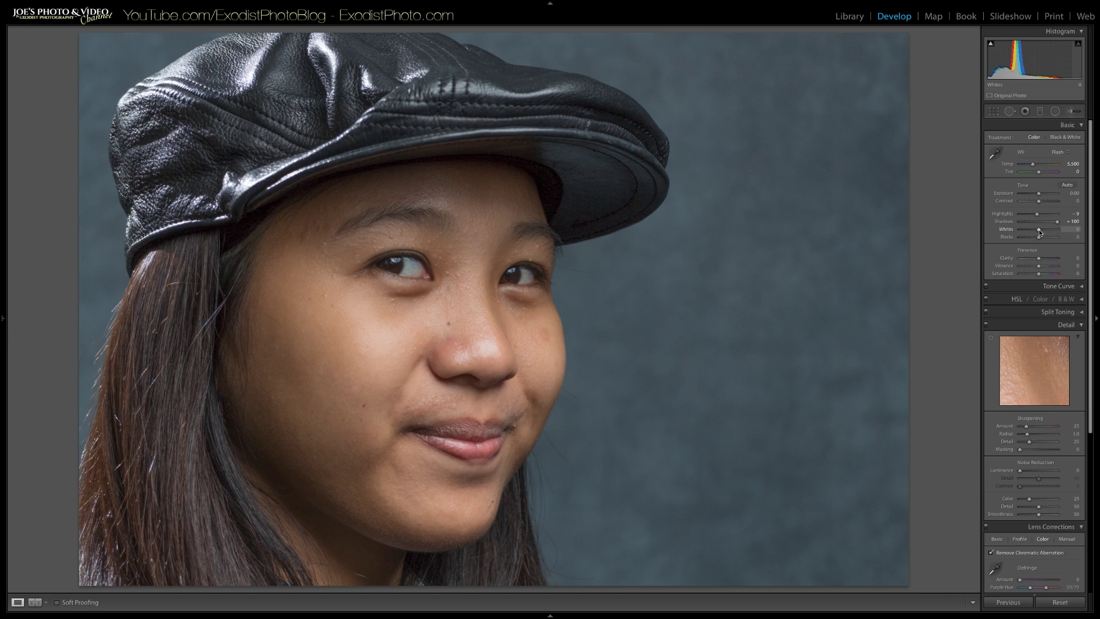
left_click_drag(1040, 231, 1045, 231)
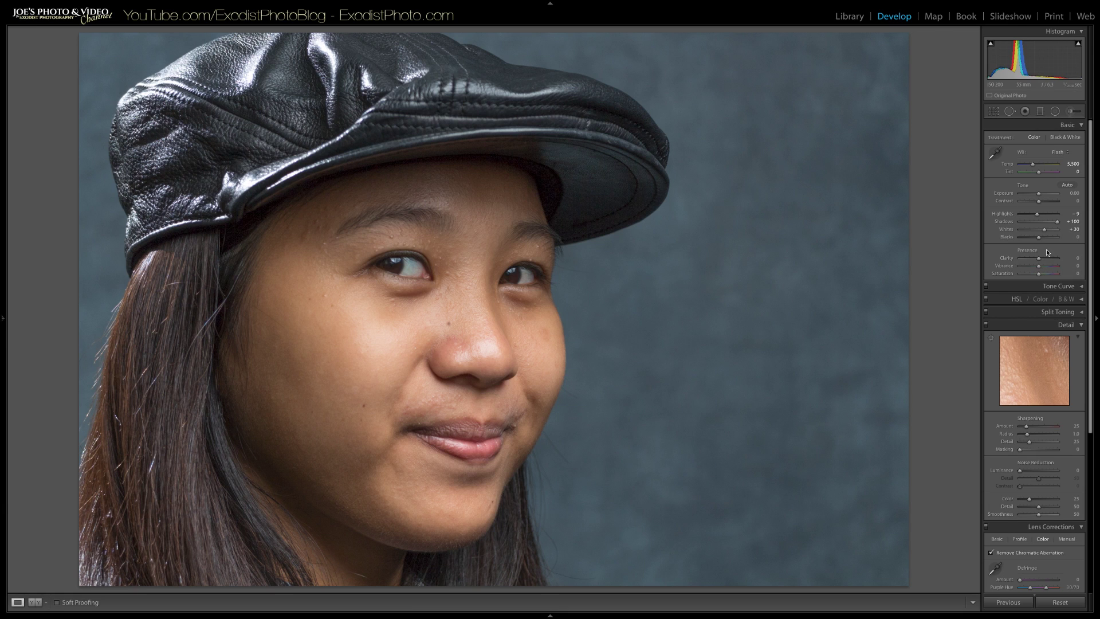
Soften the portrait with Clarity −23 and Saturation −10, and raise Contrast to +22
left_click_drag(1040, 260, 1035, 261)
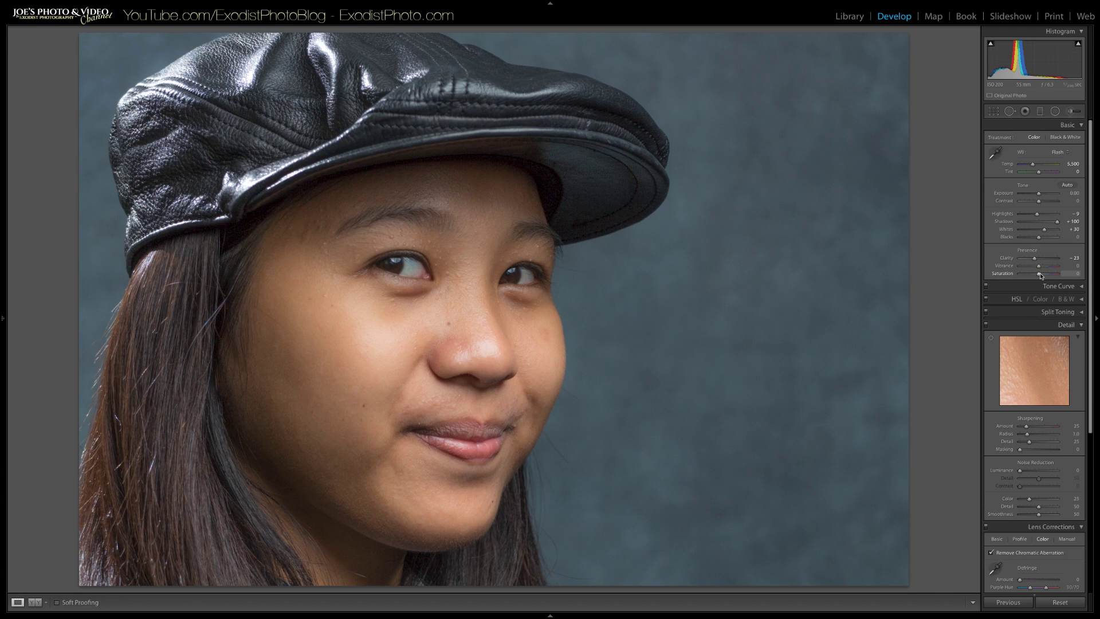
left_click_drag(1041, 275, 1039, 276)
left_click_drag(1039, 203, 1043, 204)
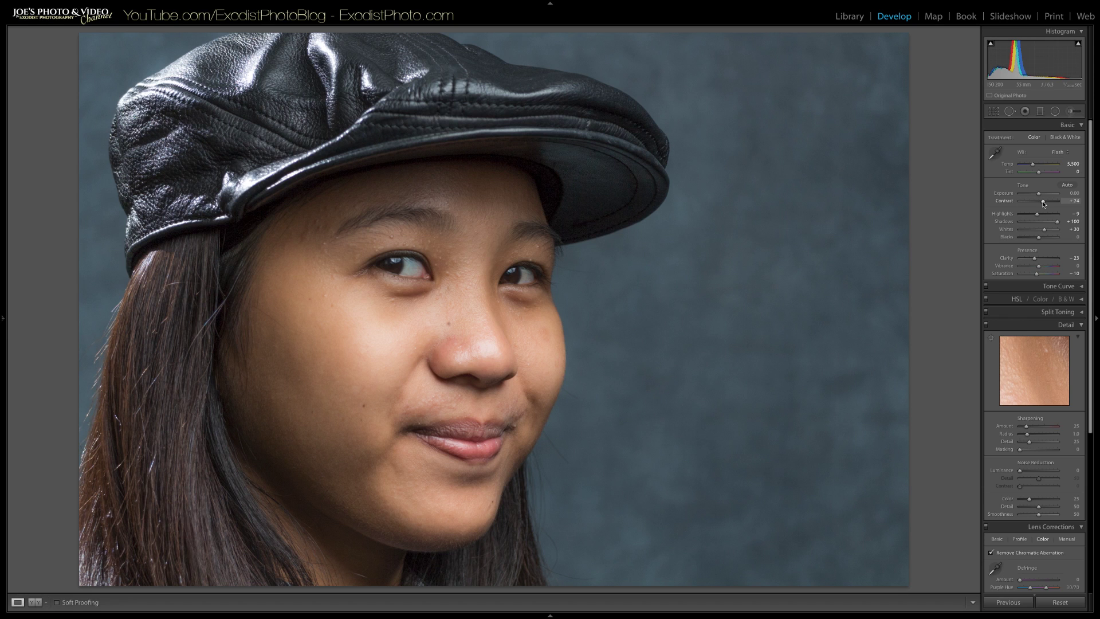
left_click_drag(1044, 203, 1043, 203)
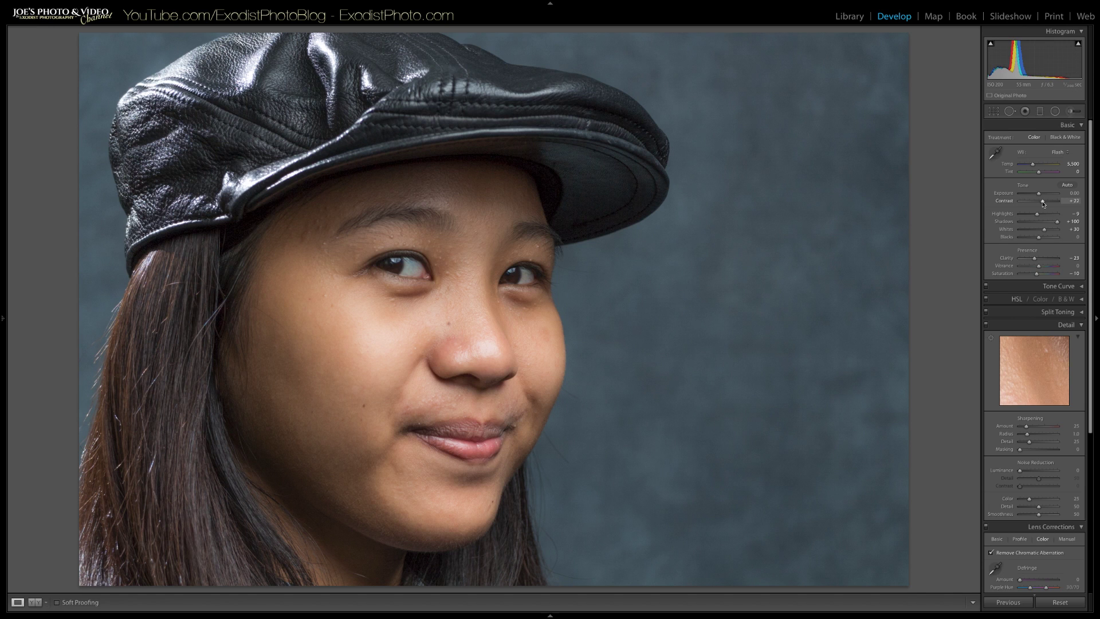
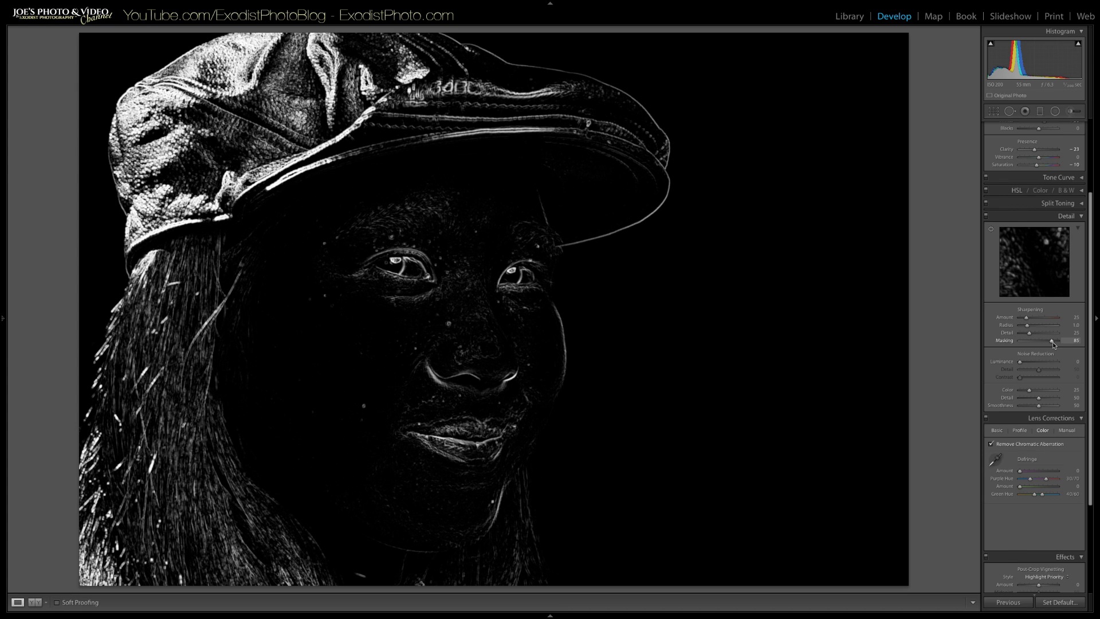
Restrict sharpening to the edges with Masking at about 81, and set luminance noise reduction to 10
left_click_drag(1054, 344, 1051, 343)
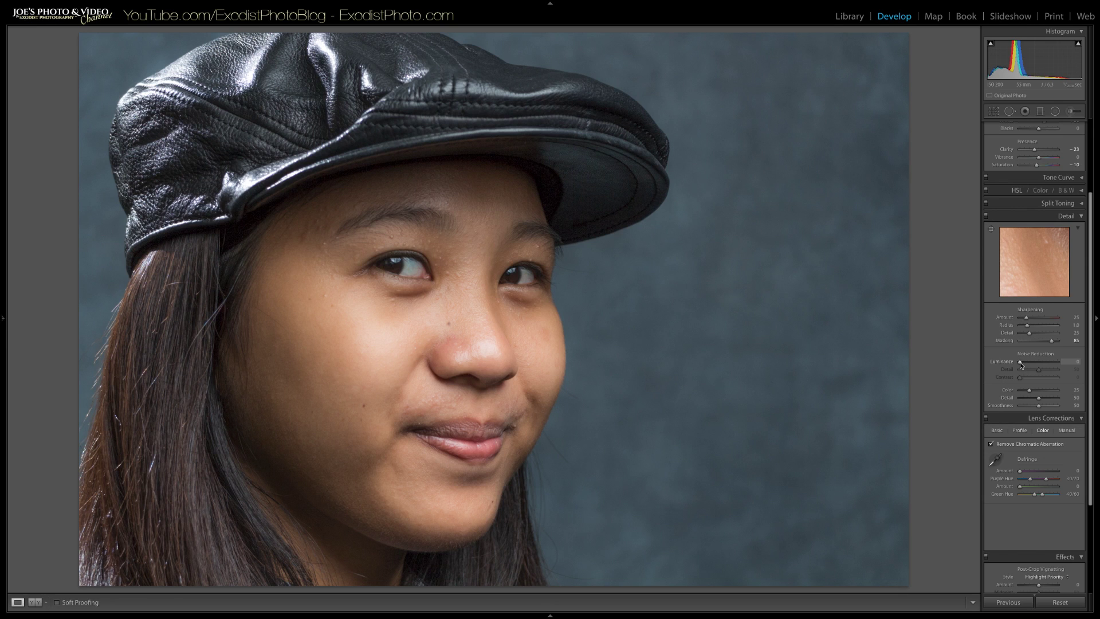
left_click_drag(1021, 363, 1024, 363)
scroll(1030, 467, "down", 1)
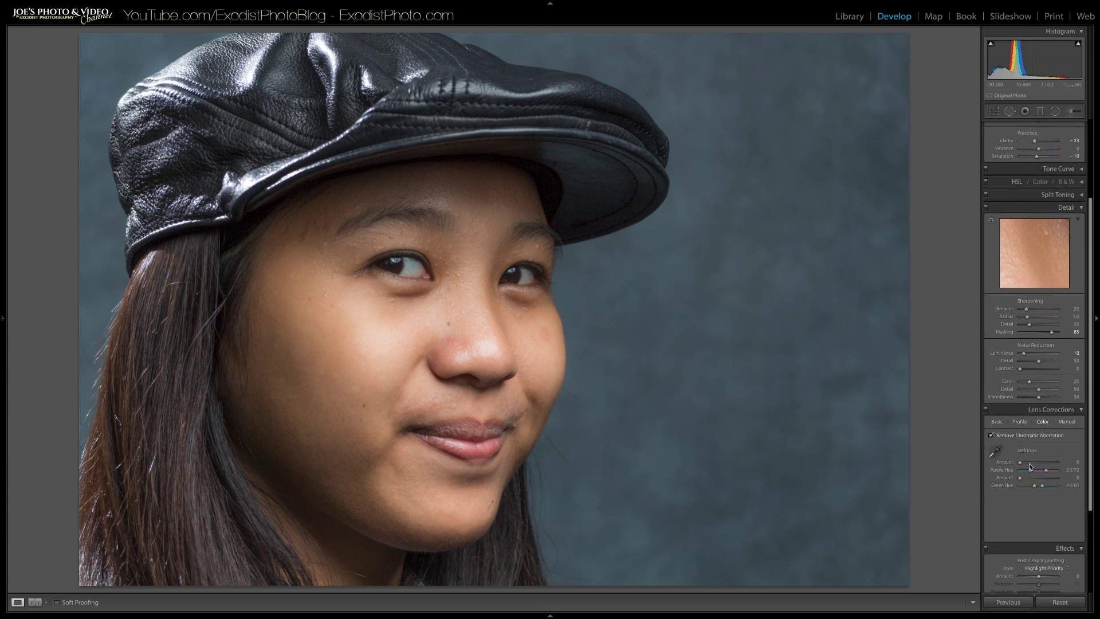
Heal the white spot at the corner of the mouth with a size 26 spot, sampling the skin right beside it
scroll(1030, 466, "up", 5)
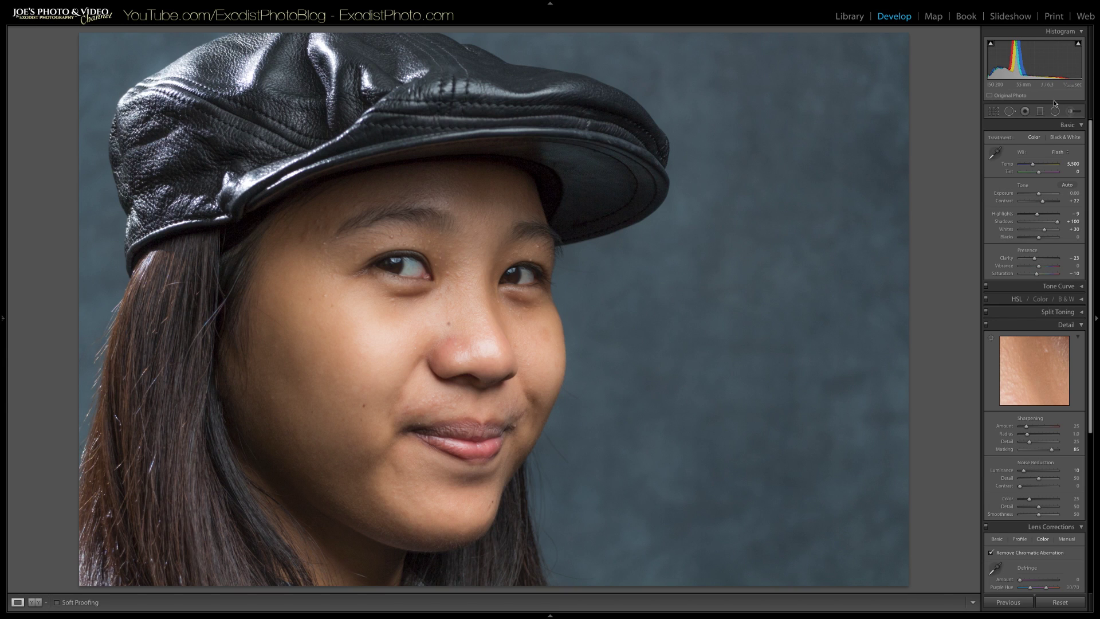
left_click(1009, 112)
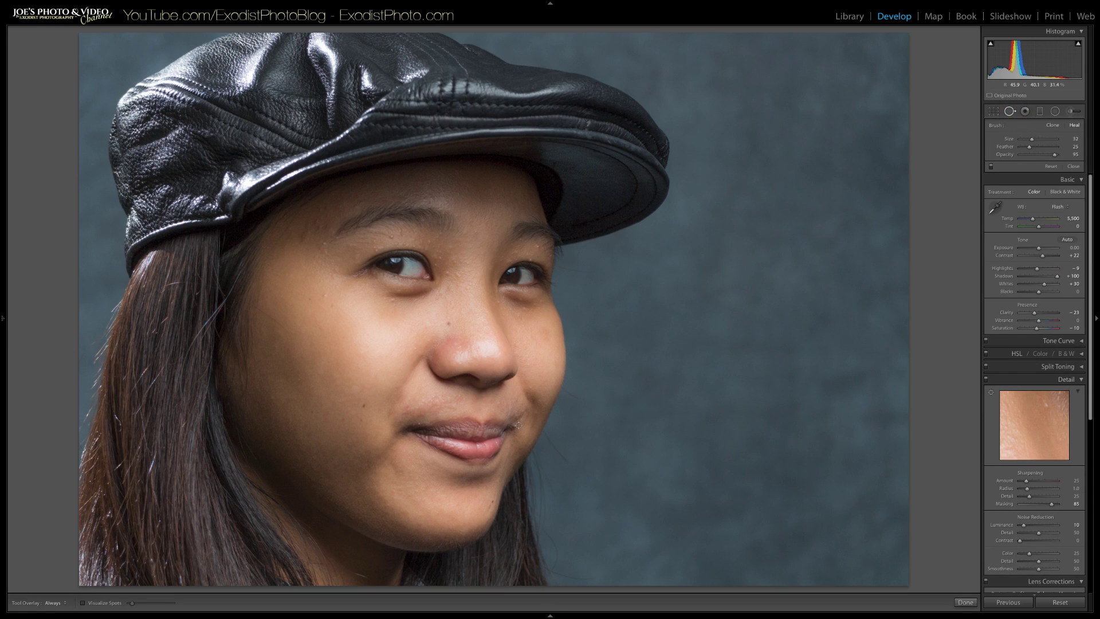
left_click(1010, 112)
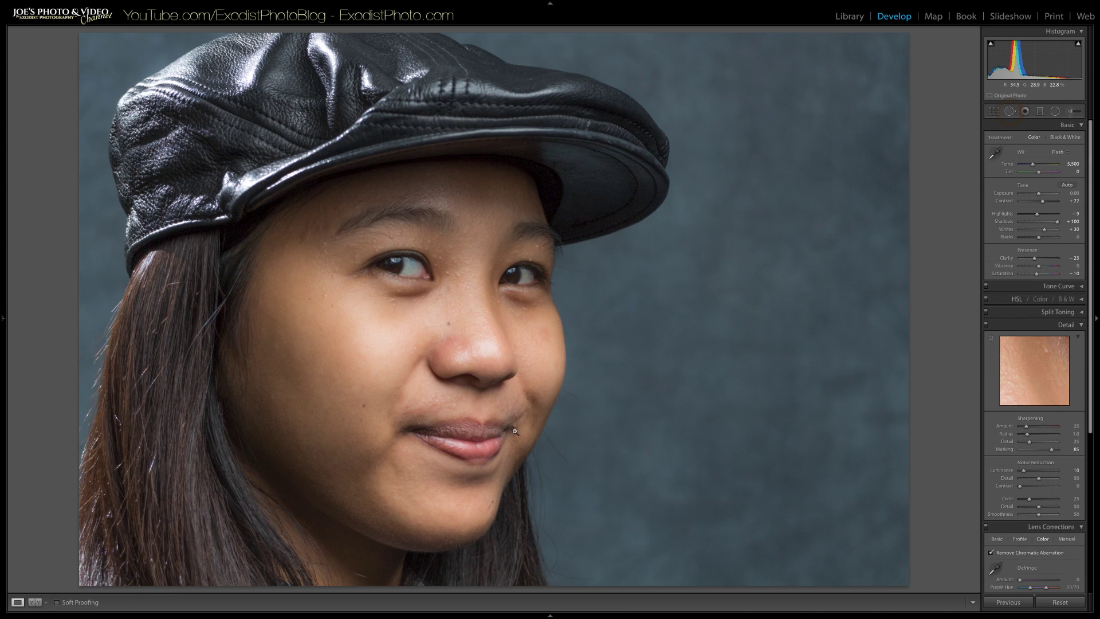
left_click(515, 431)
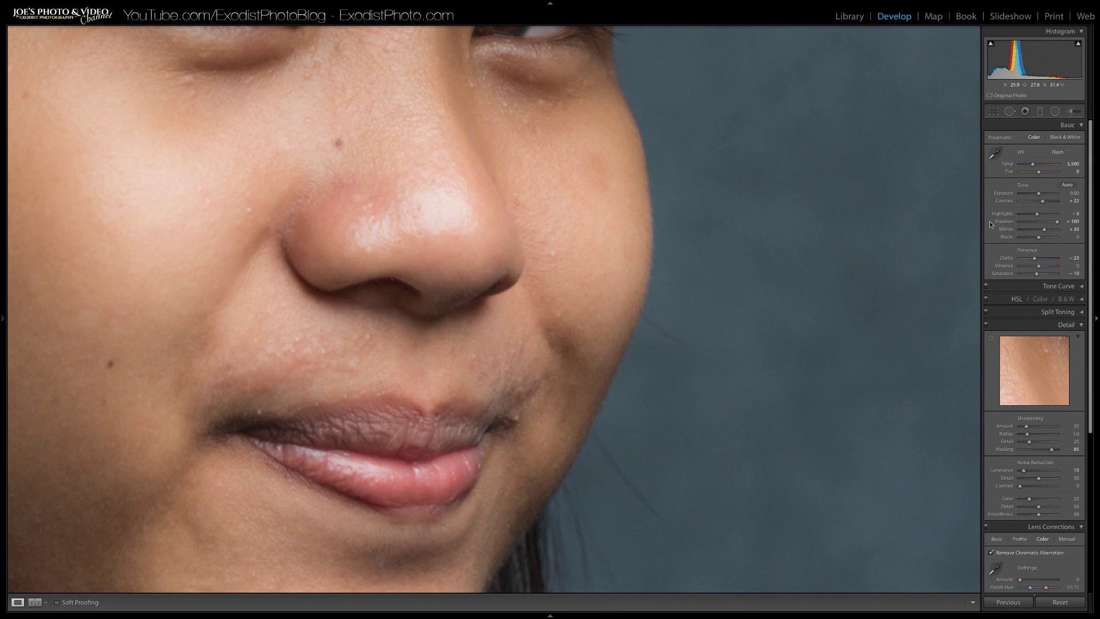
left_click(1009, 112)
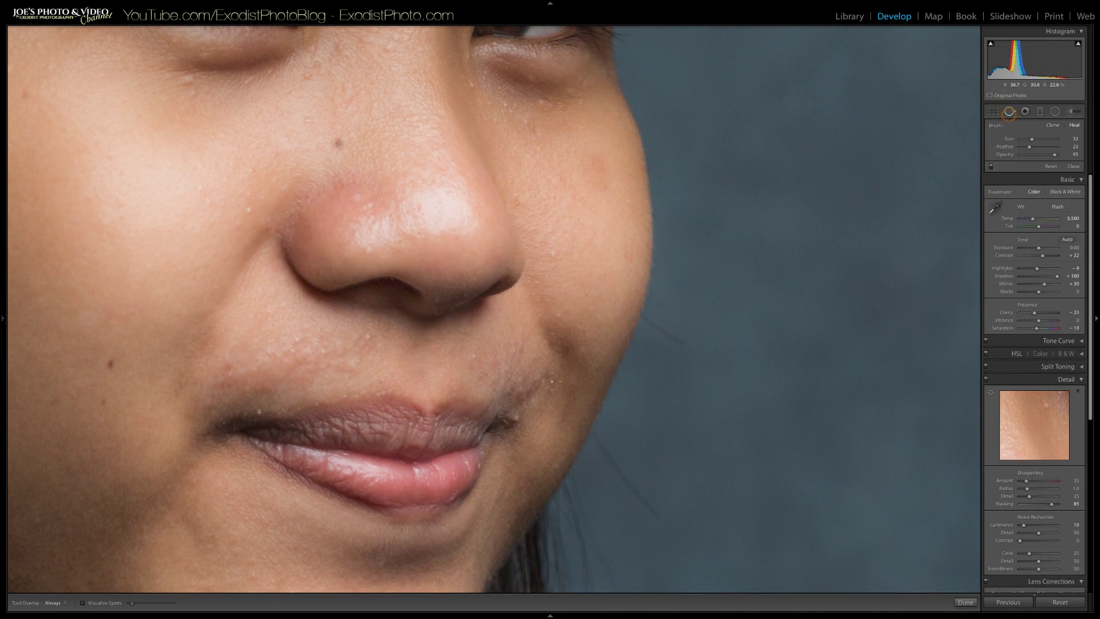
key("bracketleft")
key("bracketleft")
key("bracketleft")
left_click(515, 417)
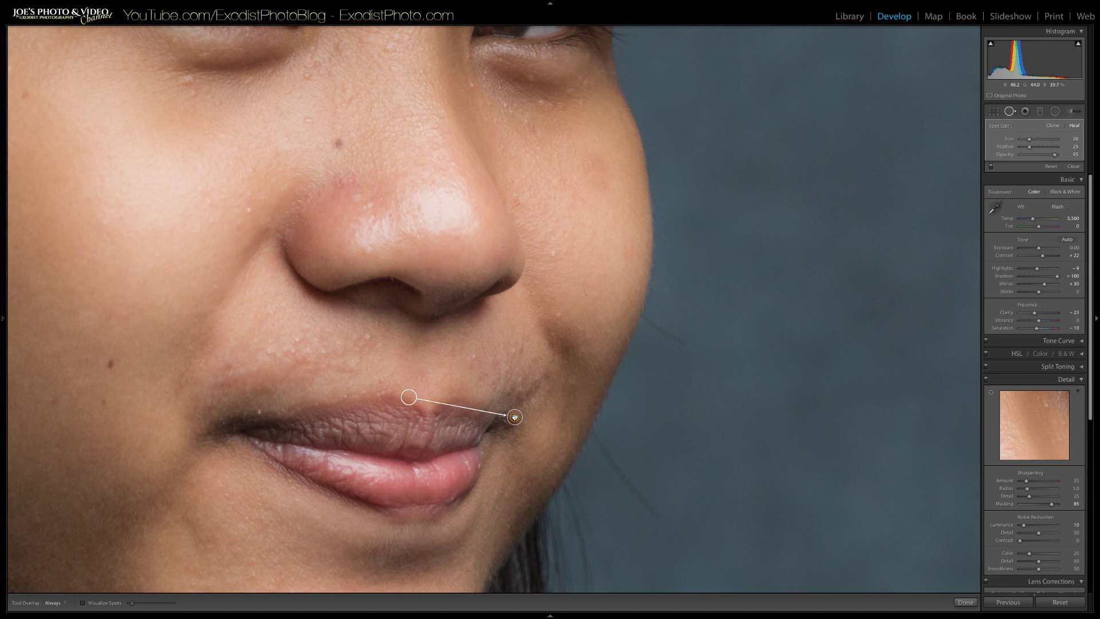
mouse_move(408, 397)
left_mouse_down()
mouse_move(501, 389)
mouse_move(545, 418)
mouse_move(530, 416)
left_mouse_up()
left_click(966, 603)
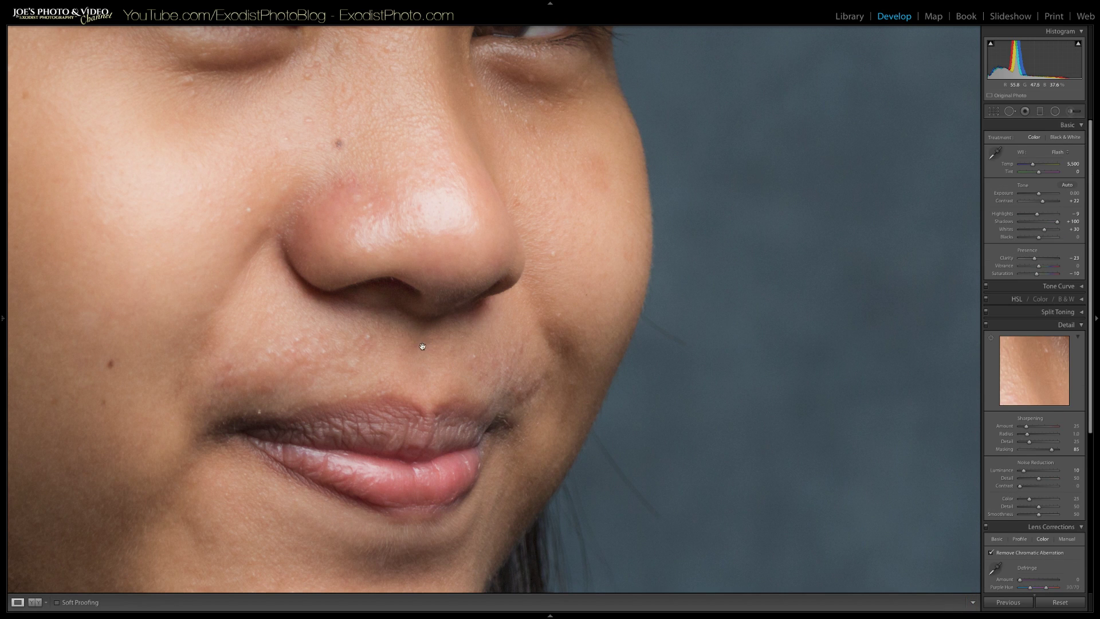
left_click(402, 346)
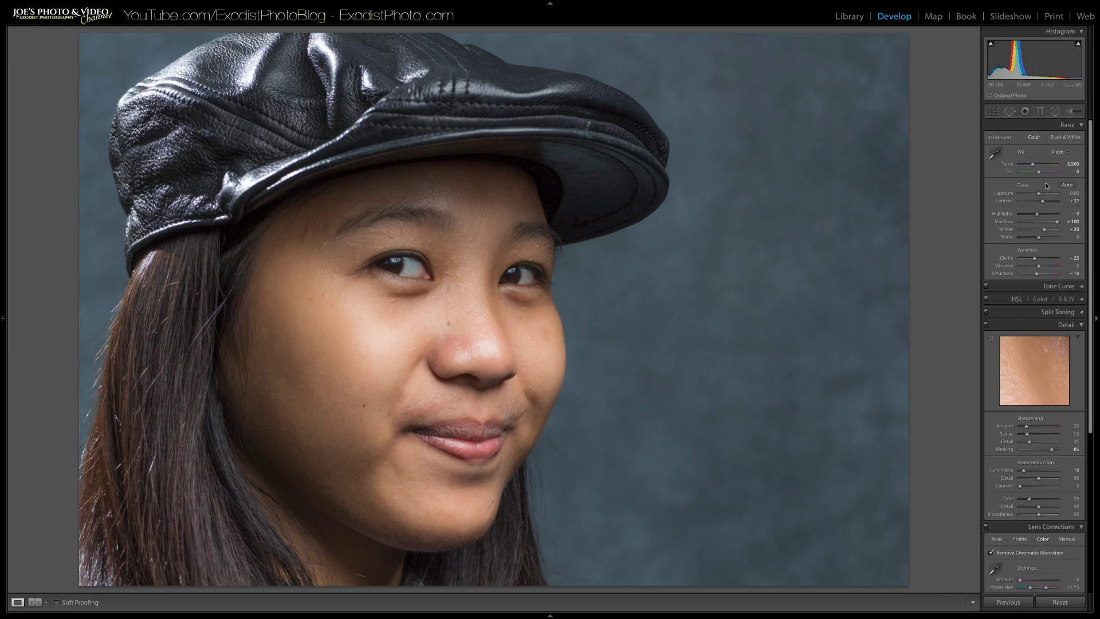
Paint over the eyebrows with the Burn (Darken) adjustment brush, using brush sizes around 2.0 to 3.0
left_click(1071, 111)
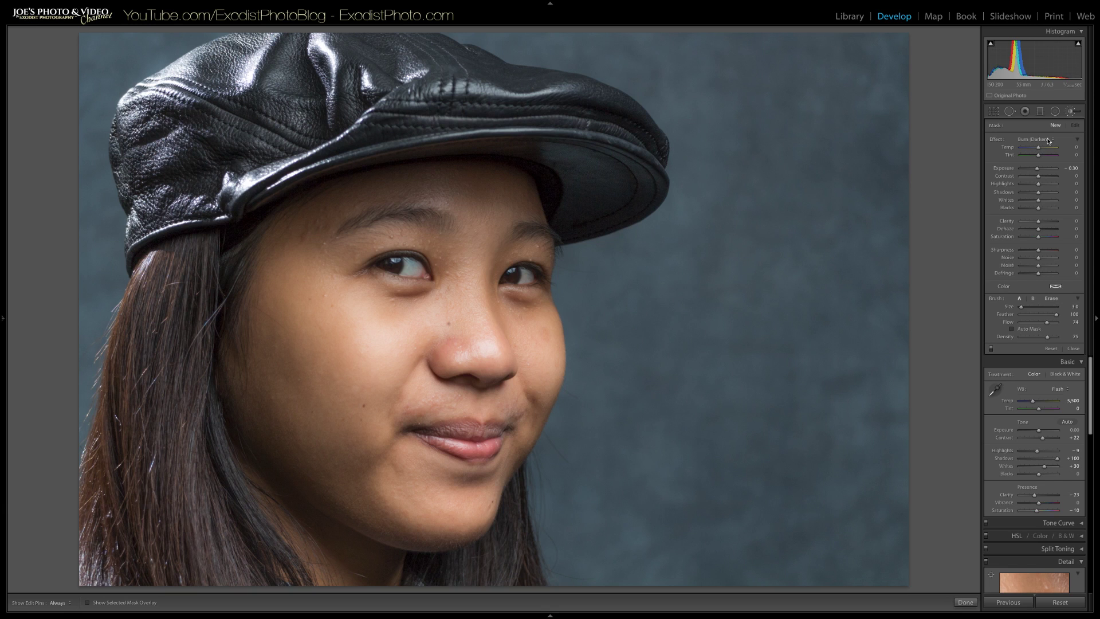
key("bracketright")
key("h")
left_click_drag(423, 218, 440, 220)
key("h")
key("bracketleft")
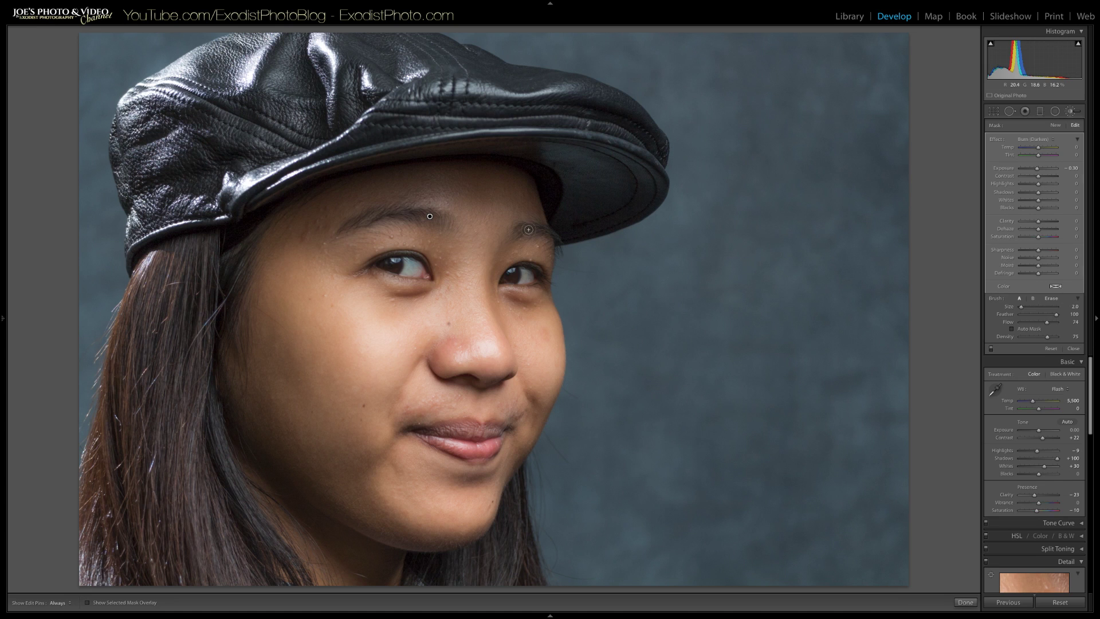
key("h")
key("bracketright")
key("h")
key("bracketleft")
key("bracketright")
key("bracketright")
key("bracketright")
key("bracketright")
key("bracketright")
key("bracketright")
key("bracketright")
key("bracketright")
key("h")
key("h")
key("bracketleft")
key("bracketleft")
key("bracketleft")
key("bracketleft")
key("bracketleft")
key("bracketleft")
key("bracketleft")
key("bracketleft")
key("h")
key("h")
key("h")
key("h")
Lower the exposure of the eyebrow brush adjustment to about −1.29
left_click_drag(1037, 169, 1037, 170)
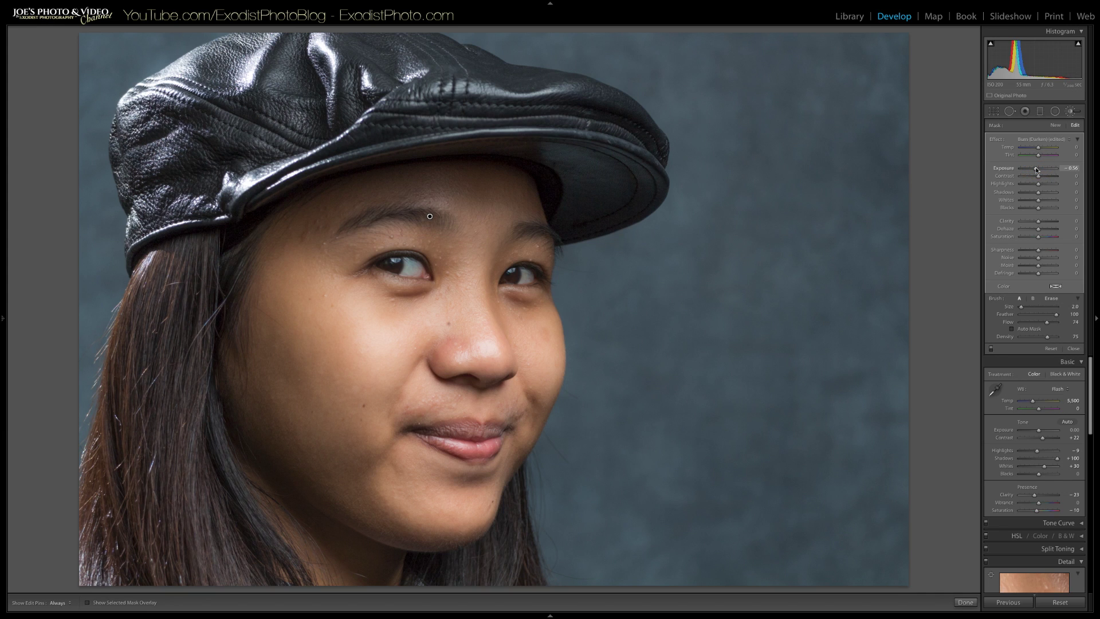
left_click_drag(1036, 170, 1032, 170)
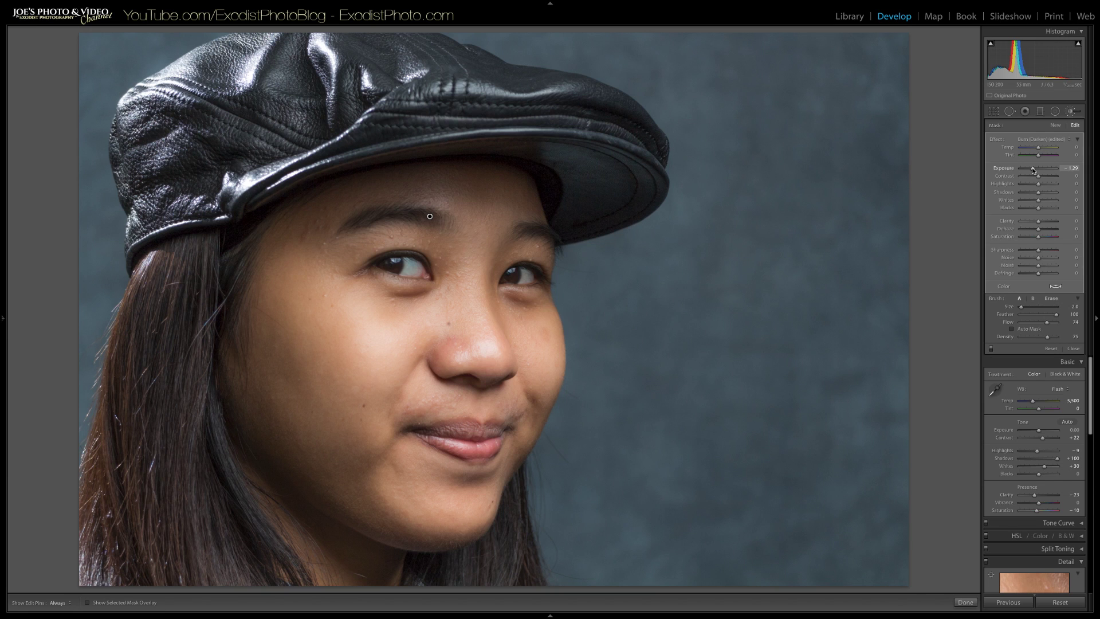
left_click_drag(1033, 170, 1032, 171)
Create a new brush adjustment with the Clarity effect at 100 and paint it over the eyebrows at size 3.0
left_click(1055, 125)
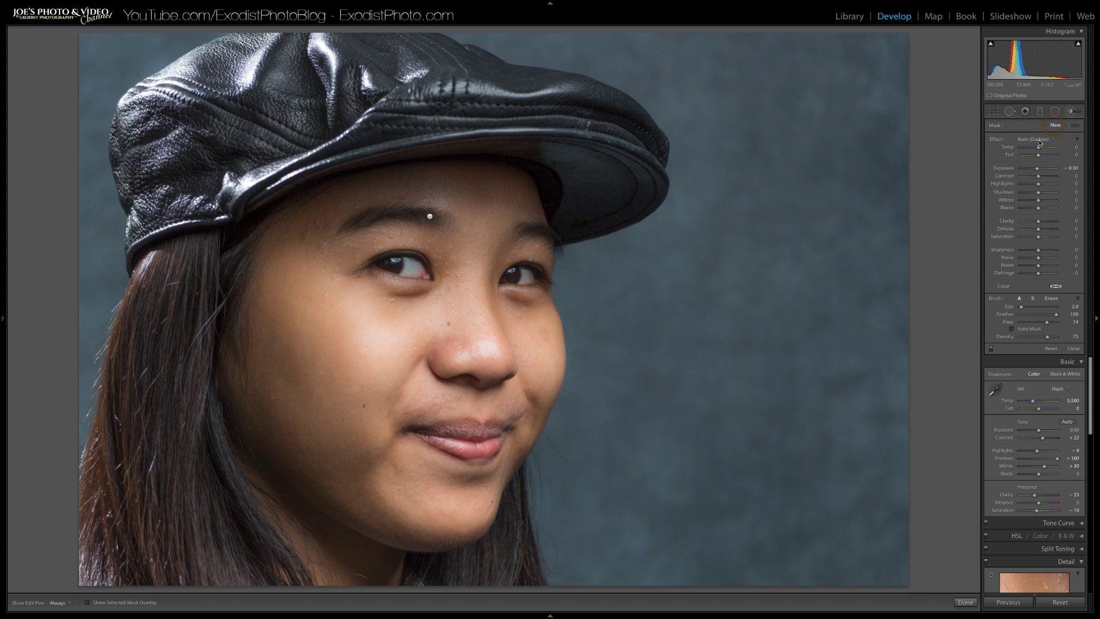
left_click(1038, 139)
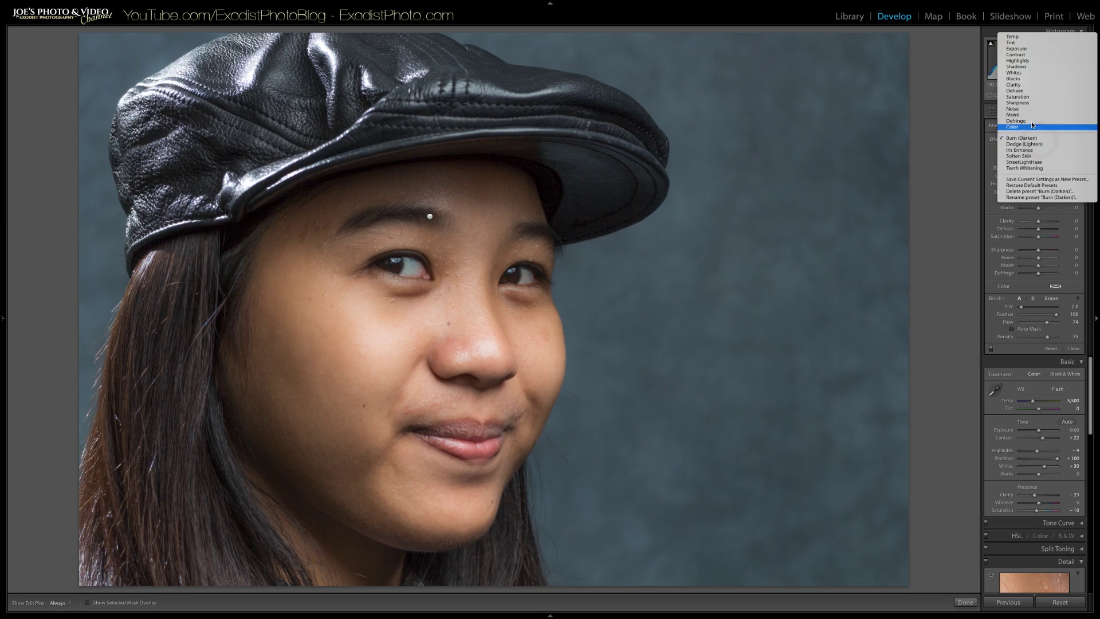
left_click(1026, 85)
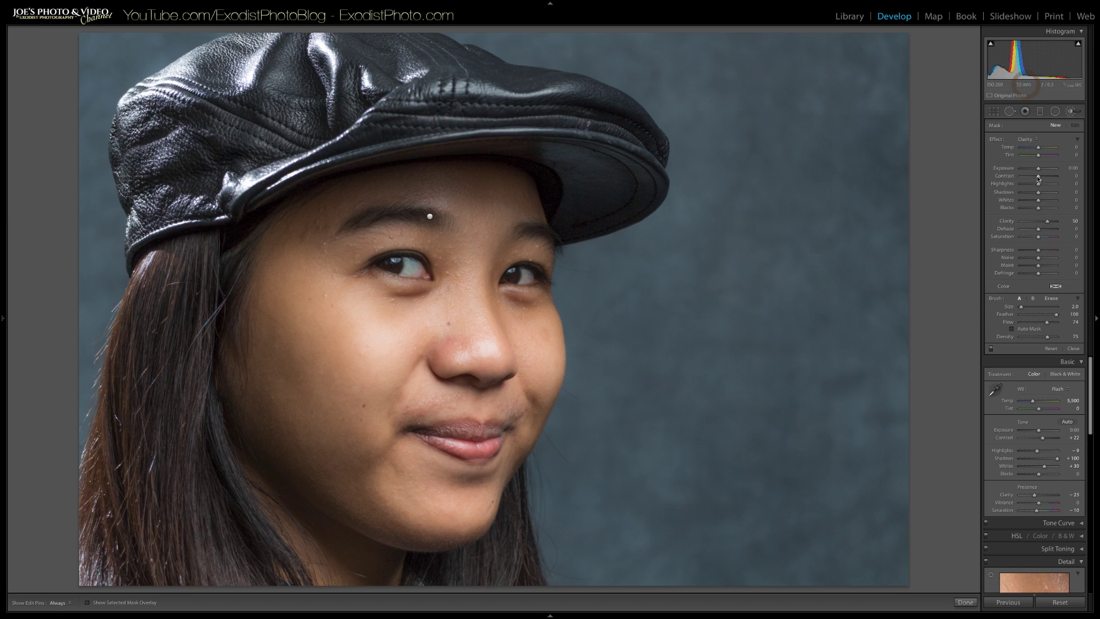
left_click_drag(1049, 224, 1059, 225)
key("bracketright")
key("h")
mouse_move(528, 231)
left_mouse_down()
mouse_move(554, 231)
mouse_move(560, 240)
mouse_move(530, 230)
mouse_move(556, 247)
mouse_move(550, 220)
left_mouse_up()
key("h")
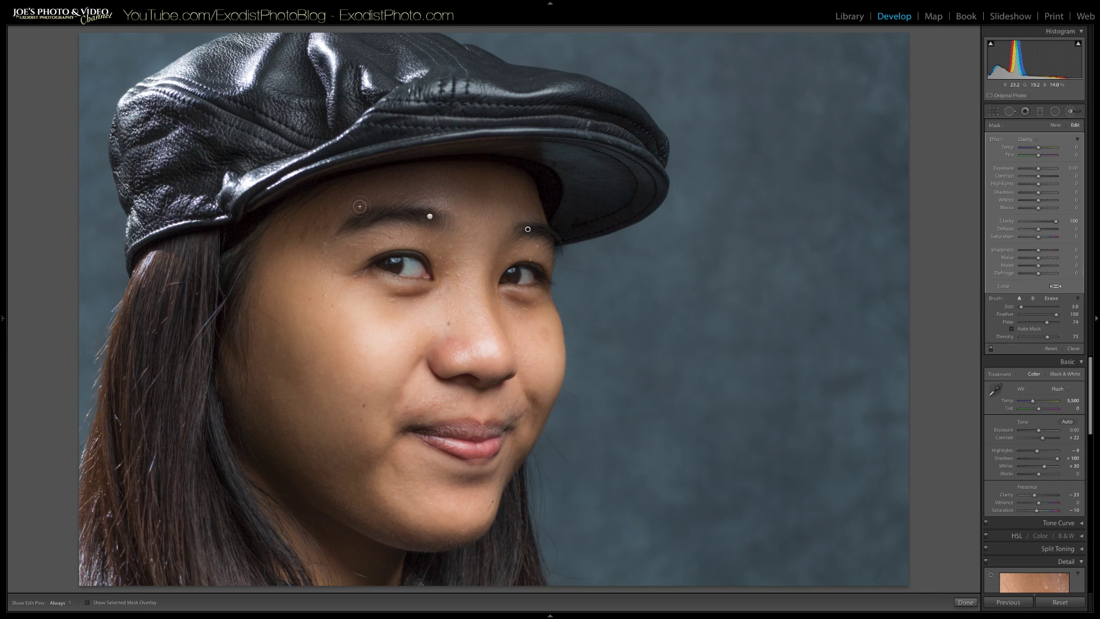
Continue painting the Clarity brush adjustment over the eyebrows at size 3.0, checking the effect with the edit pins hidden
key("h")
key("h")
key("bracketright")
key("bracketright")
key("bracketright")
key("bracketright")
key("bracketright")
key("bracketright")
key("bracketright")
key("h")
key("h")
key("bracketleft")
key("bracketleft")
key("bracketleft")
key("bracketleft")
key("bracketleft")
key("h")
key("bracketright")
key("h")
key("h")
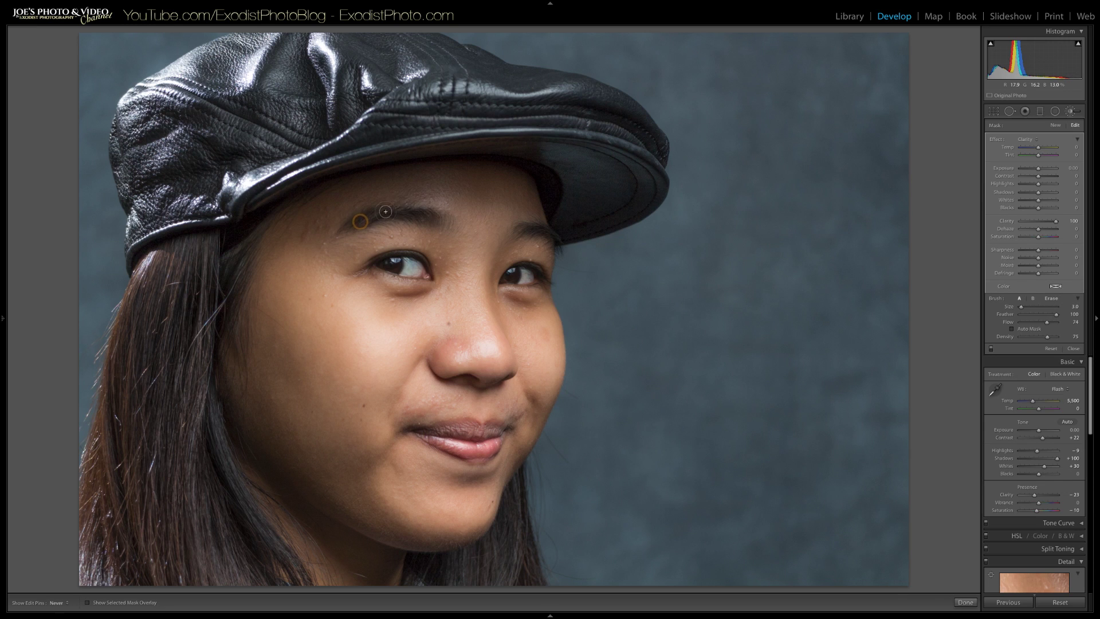
key("h")
key("h")
Paint a new Teeth Whitening brush adjustment at size 1.0 over the white of the nearer eye and raise its exposure slightly
left_click(1055, 125)
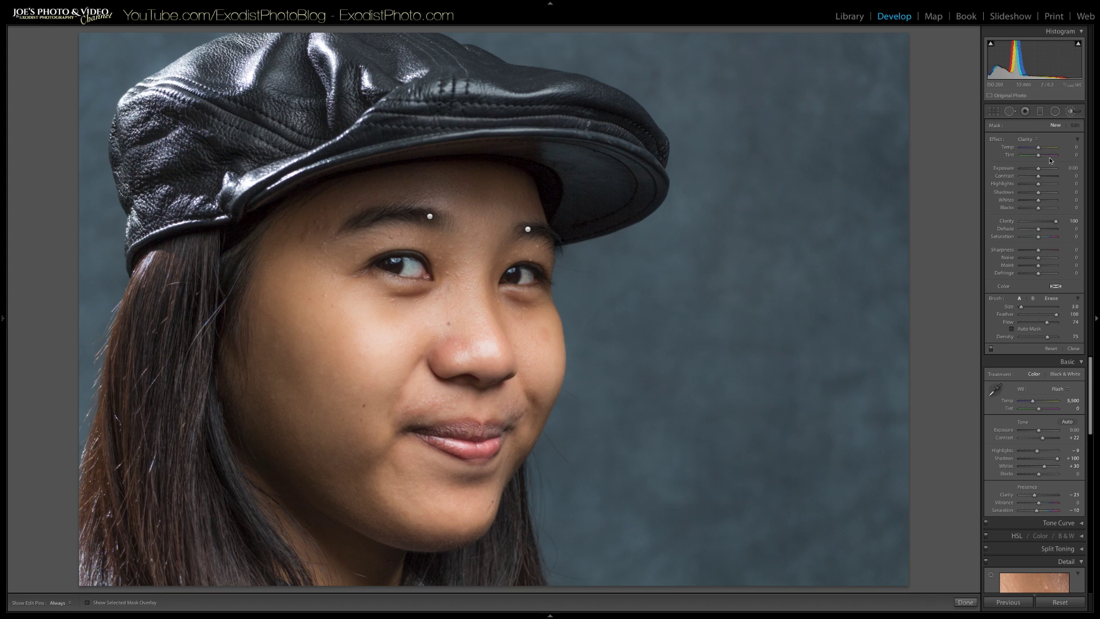
left_click(1038, 139)
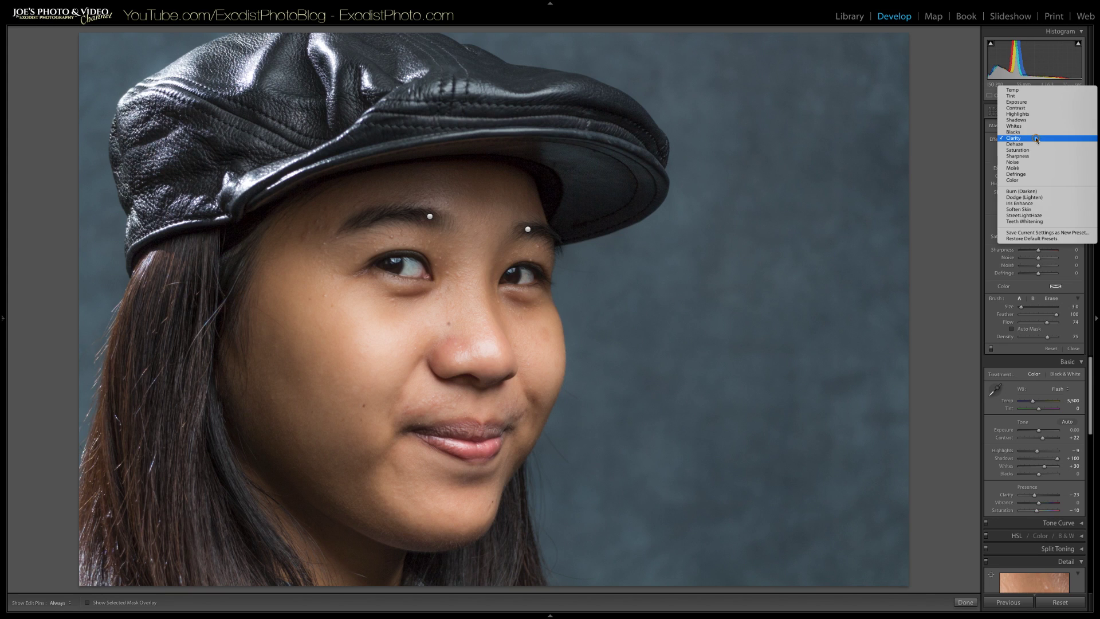
left_click(1025, 224)
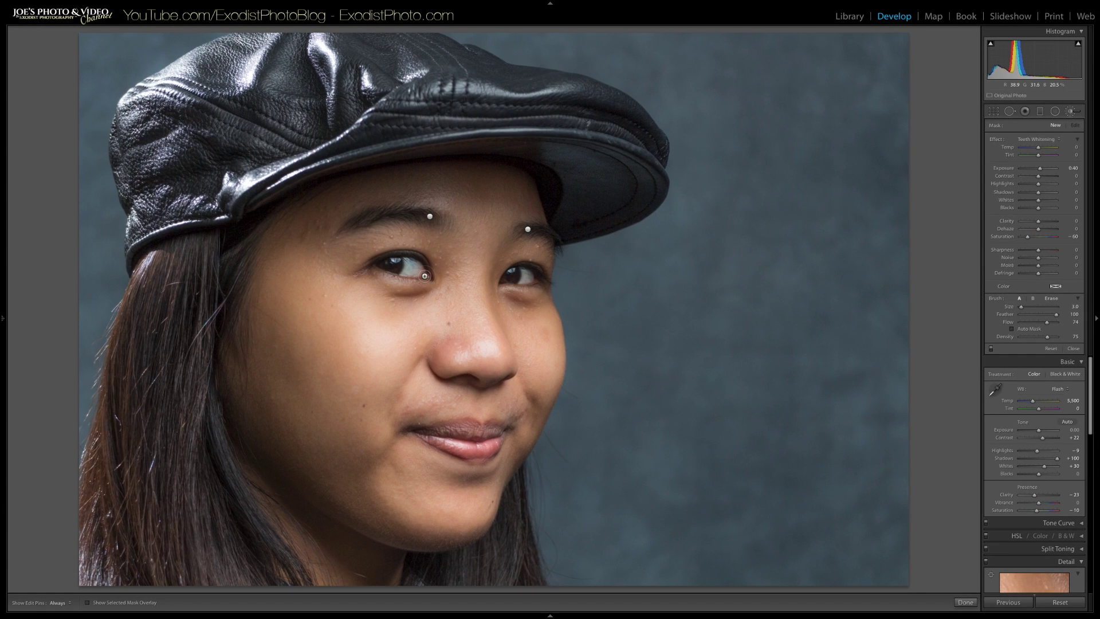
key("bracketleft")
left_click_drag(414, 270, 406, 269)
key("h")
left_click_drag(411, 263, 422, 268)
key("h")
key("h")
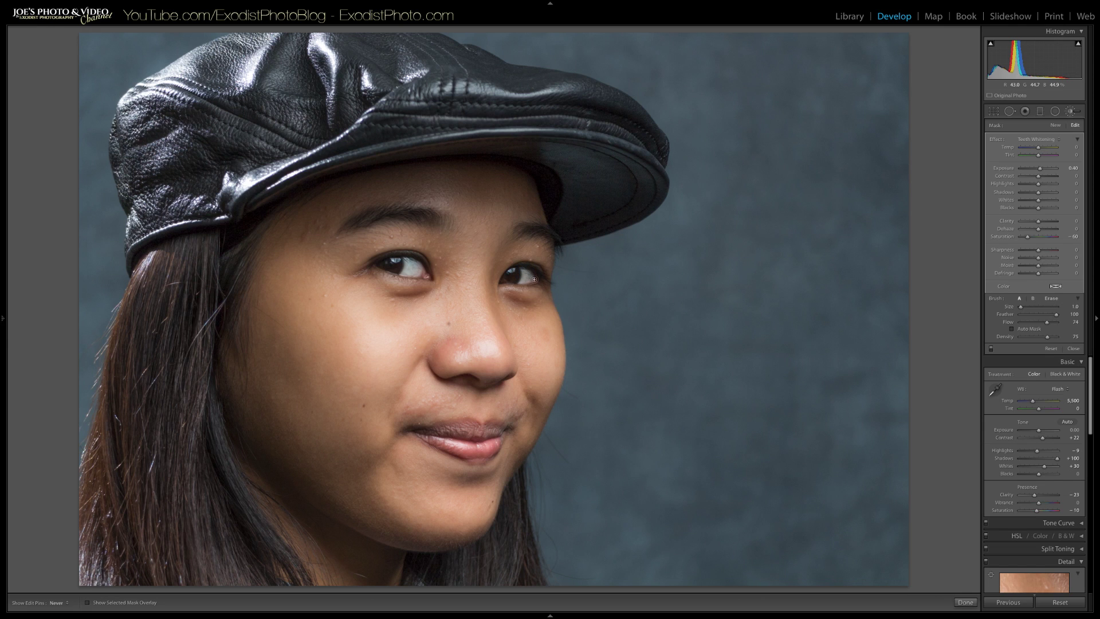
key("ctrl+z")
left_click_drag(1041, 170, 1044, 170)
Create a new Soften Skin brush adjustment and paint it at size 6.0 on the skin beside the mouth and beside the nose
left_click(1059, 126)
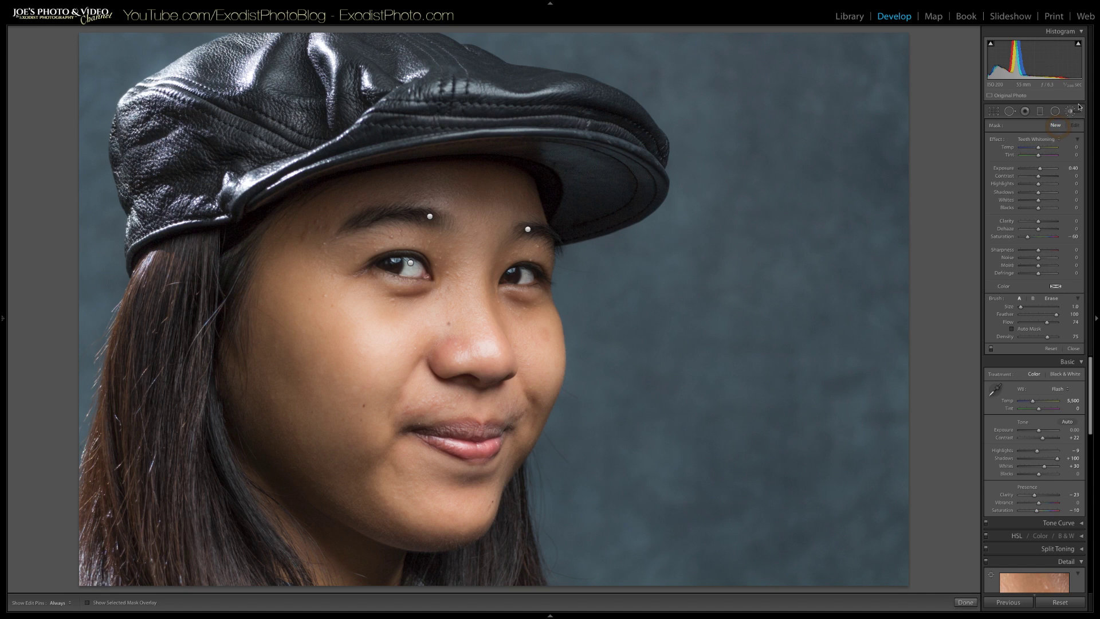
left_click(1059, 142)
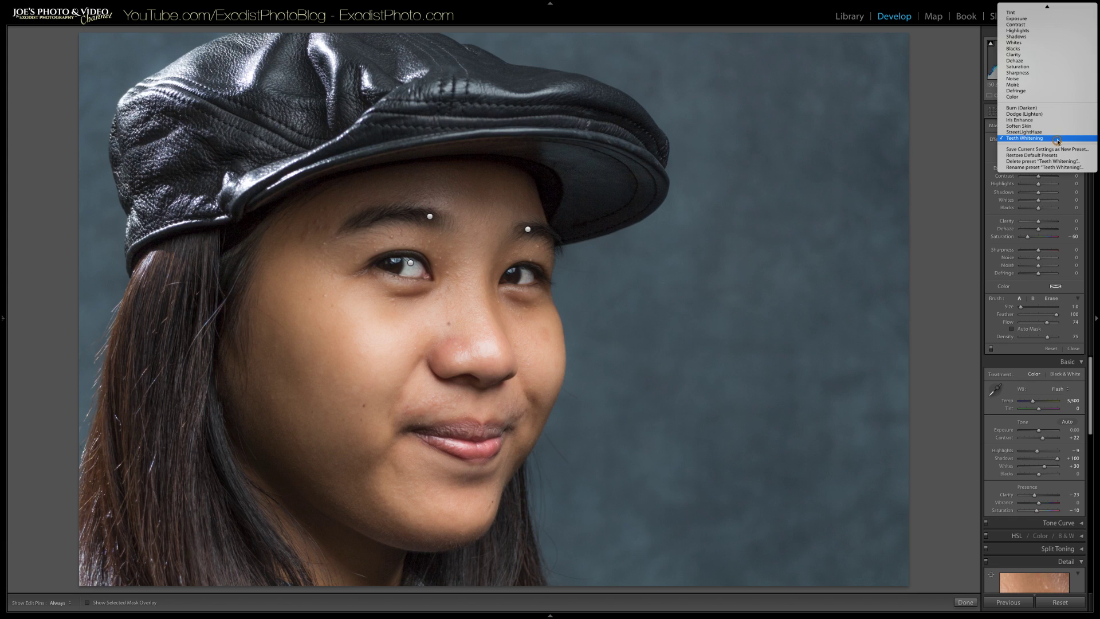
left_click(1026, 126)
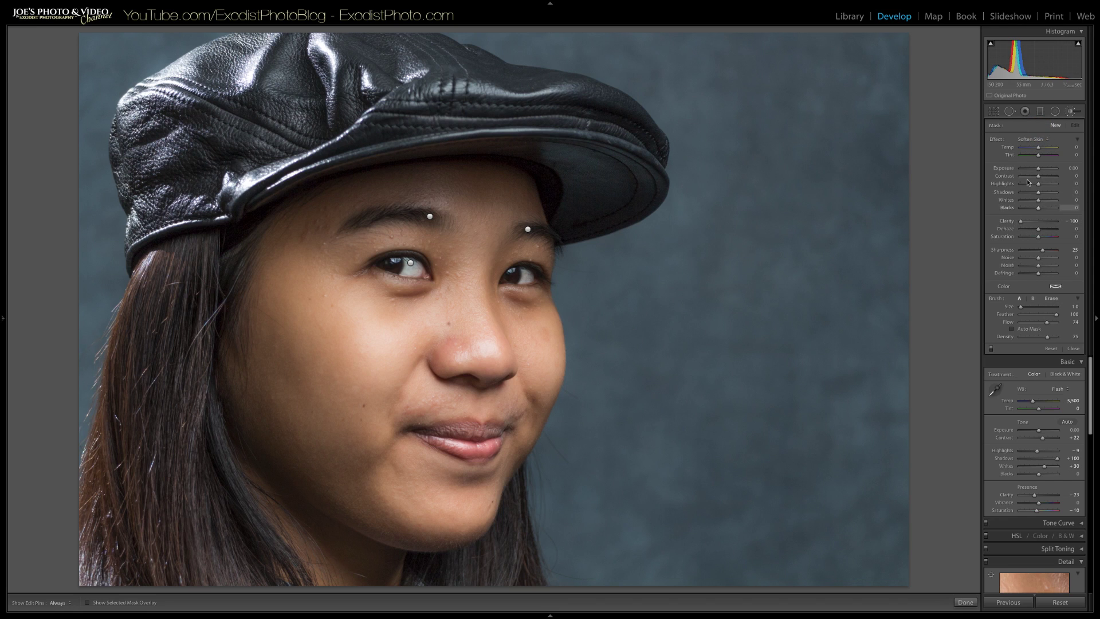
key("bracketleft")
key("bracketleft")
key("h")
left_click_drag(401, 409, 404, 406)
left_click(448, 310)
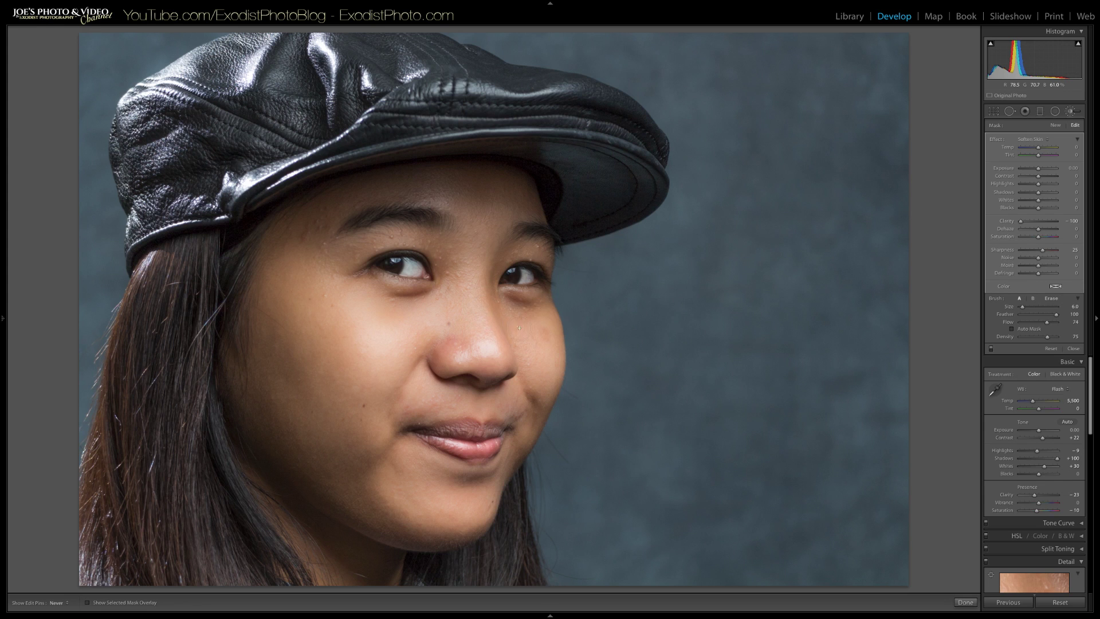
Extend the Soften Skin painting under the farther eye, along the bridge of the nose and across the nearer cheek
key("h")
key("h")
left_click_drag(506, 305, 531, 305)
left_click(449, 270)
key("h")
key("bracketright")
left_click_drag(401, 409, 334, 395)
key("h")
Paint the Soften Skin adjustment on the forehead with a smaller brush and close the adjustment brush
key("bracketleft")
key("bracketleft")
key("bracketleft")
key("bracketleft")
key("bracketleft")
mouse_move(503, 199)
left_mouse_down()
mouse_move(494, 189)
mouse_move(504, 198)
left_mouse_up()
key("h")
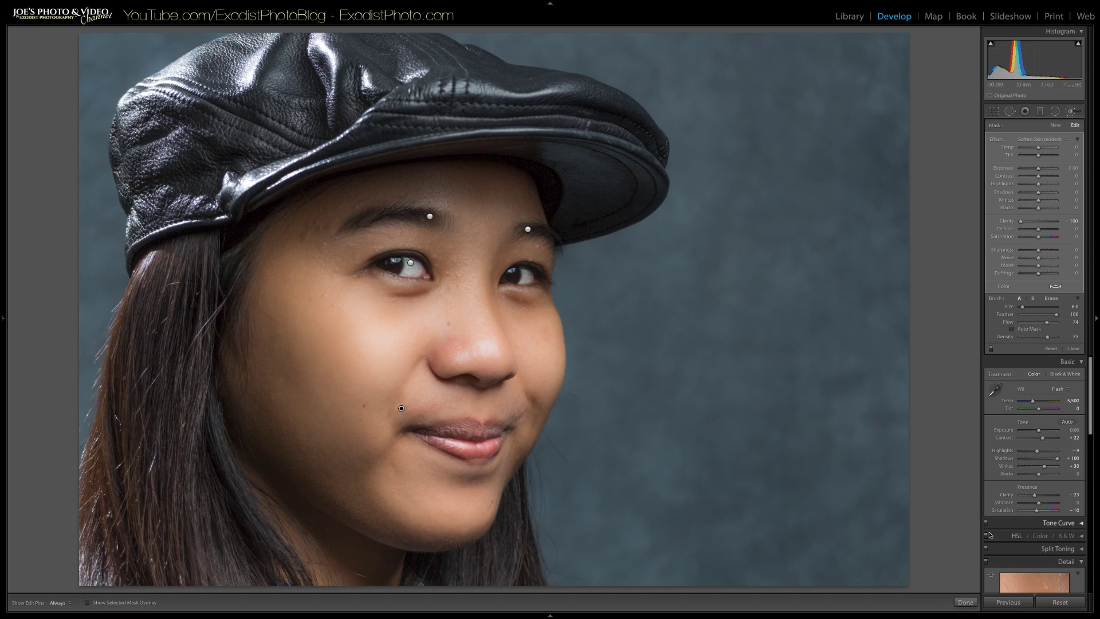
left_click(966, 602)
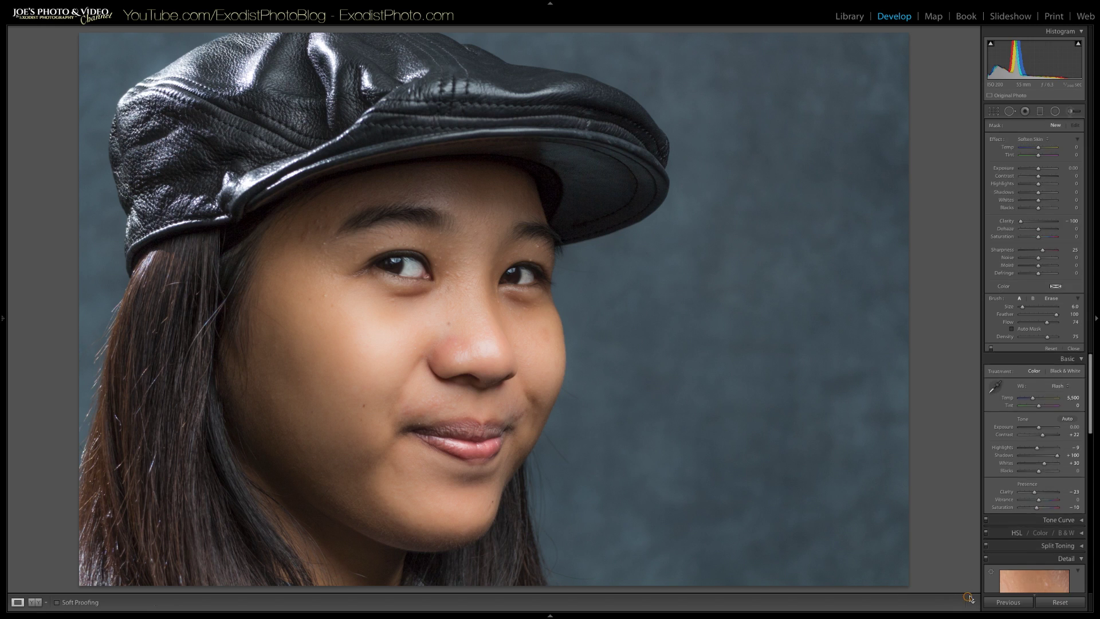
Add a diagonal graduated filter from the upper-left of the photo towards the face, using Burn (Darken) with exposure around −0.8
left_click(1042, 112)
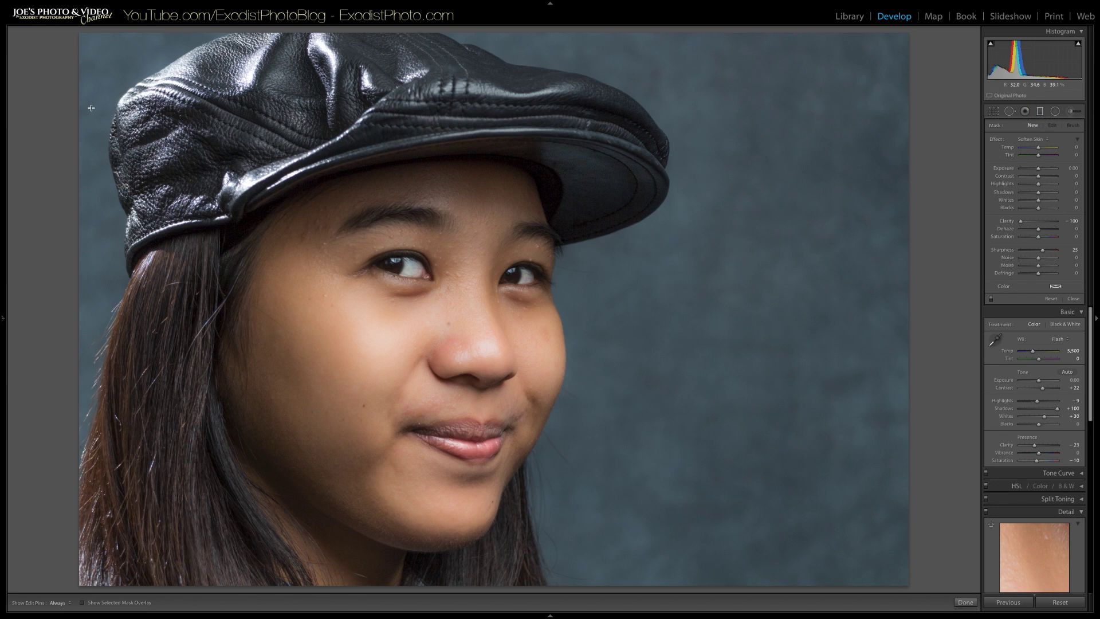
left_click_drag(108, 122, 388, 219)
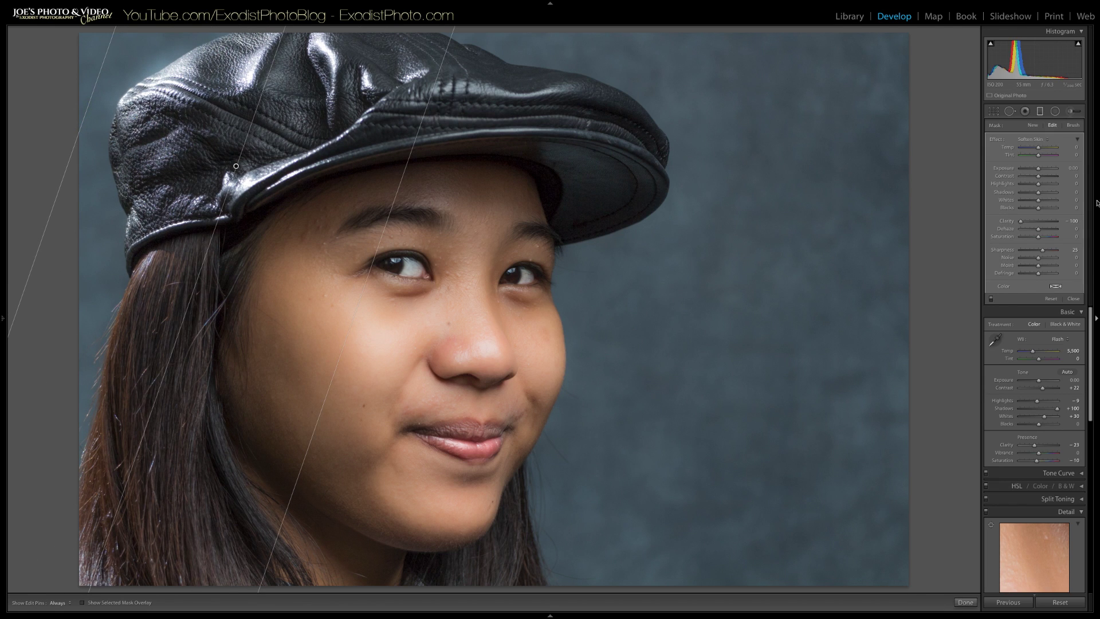
left_click(1044, 140)
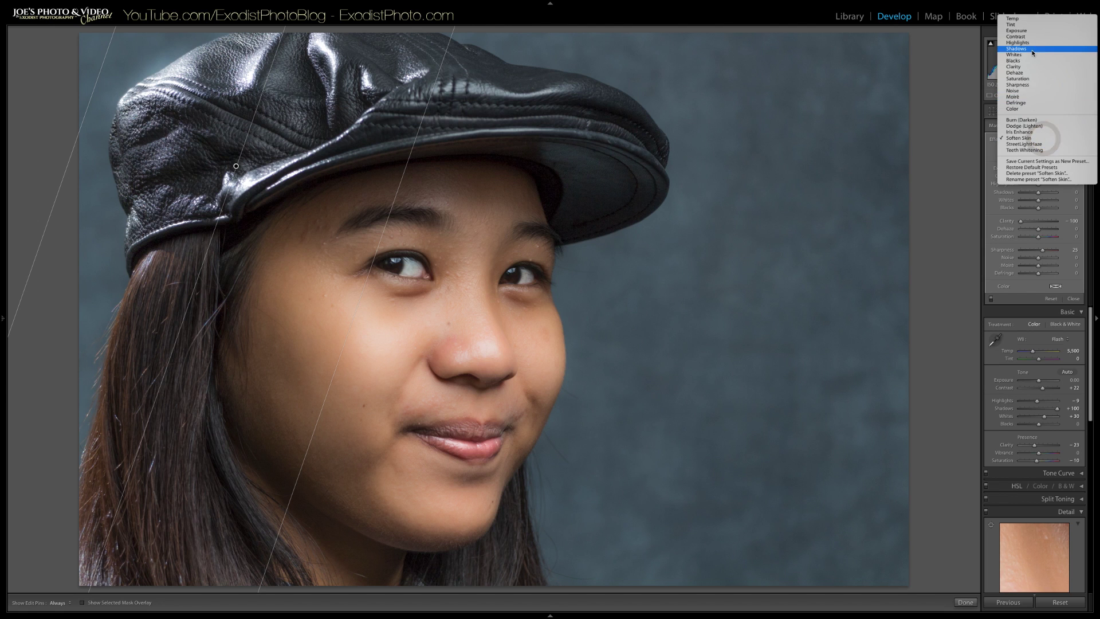
left_click(1029, 120)
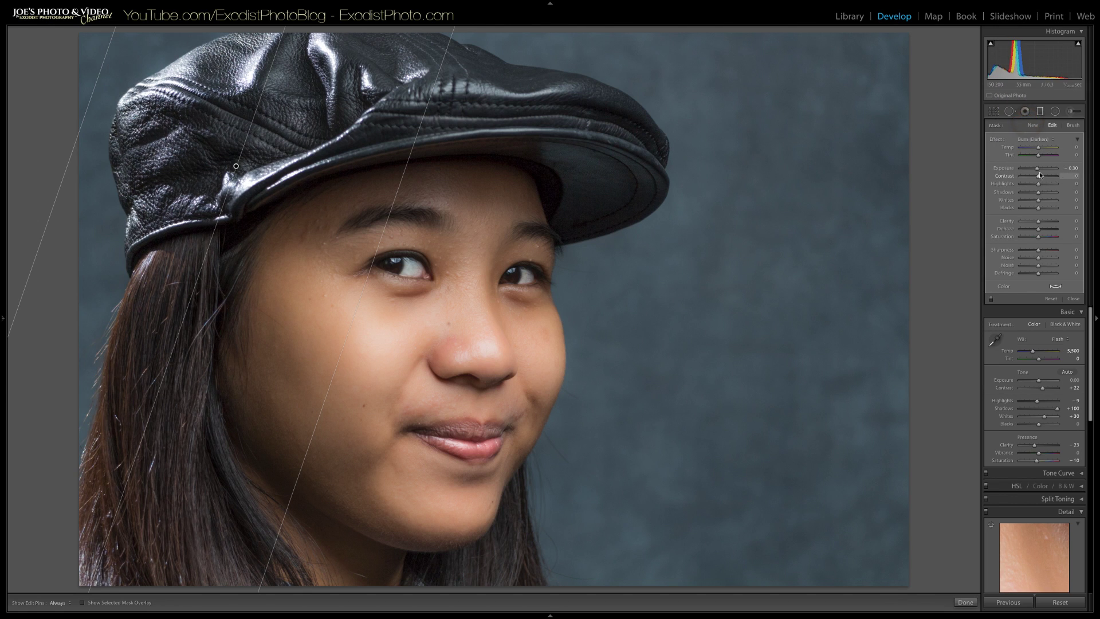
left_click_drag(1039, 170, 1036, 172)
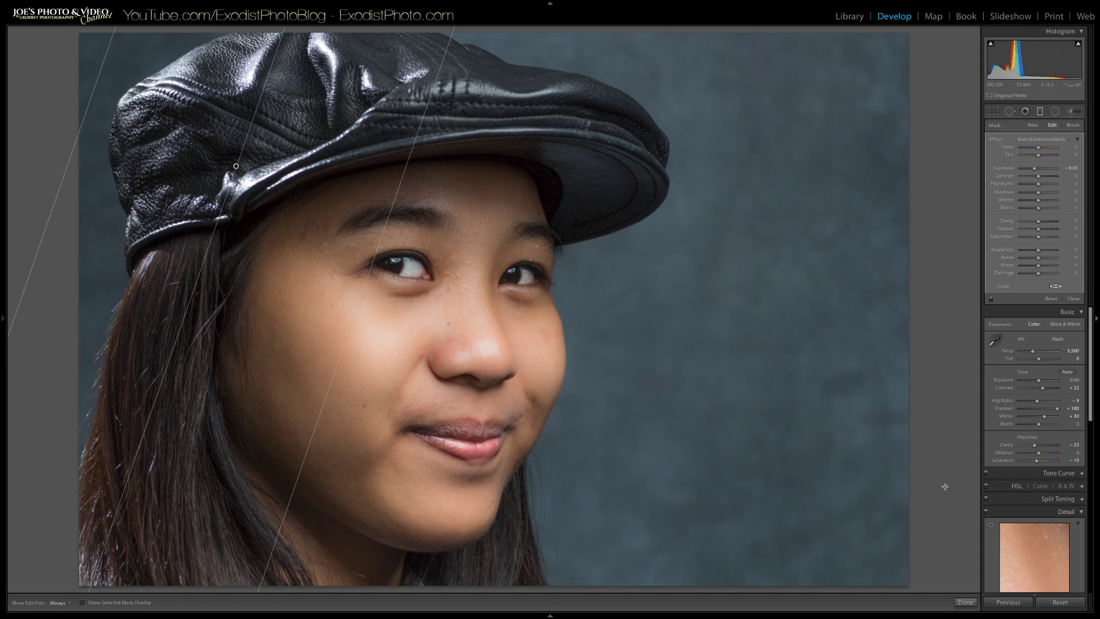
left_click(966, 603)
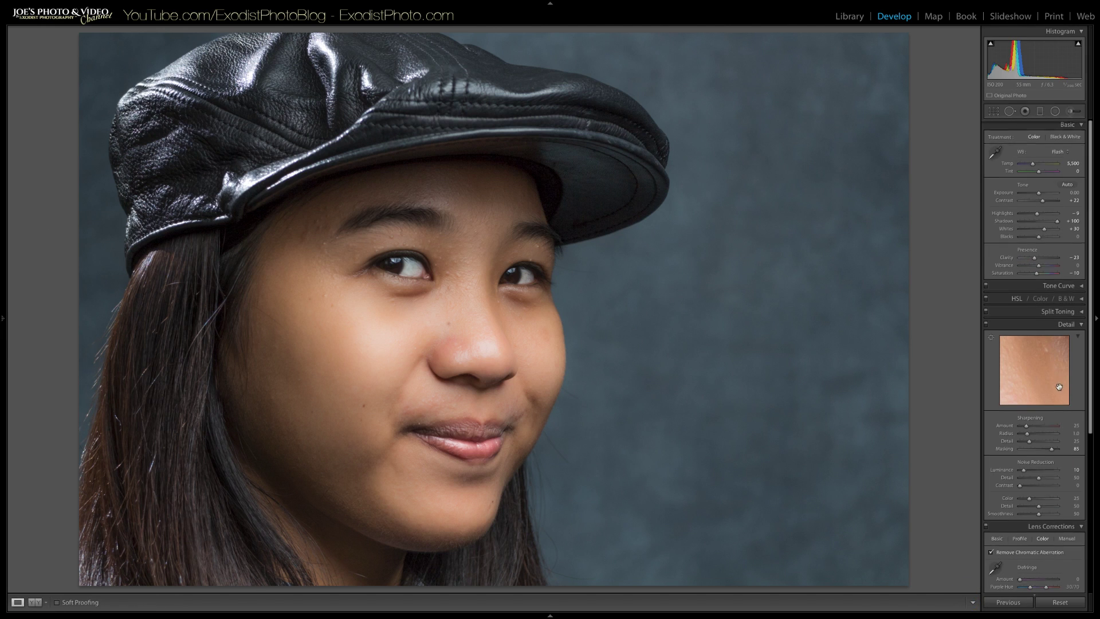
Add a post-crop vignette with amount −46, midpoint 47 and feather just over 60
scroll(1060, 386, "down", 5)
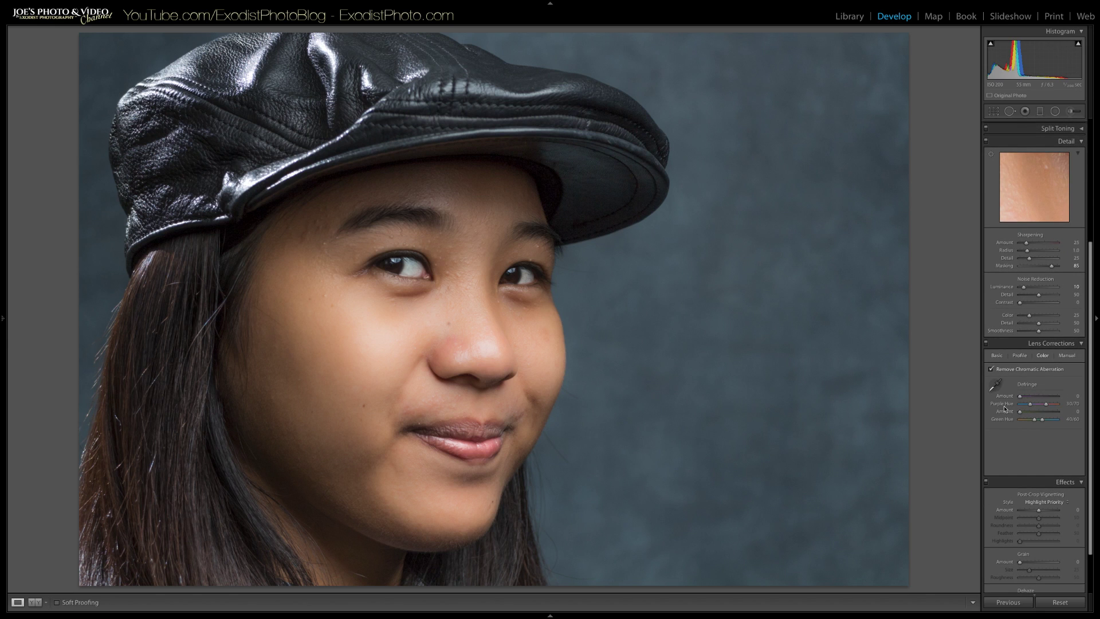
scroll(1060, 396, "down", 2)
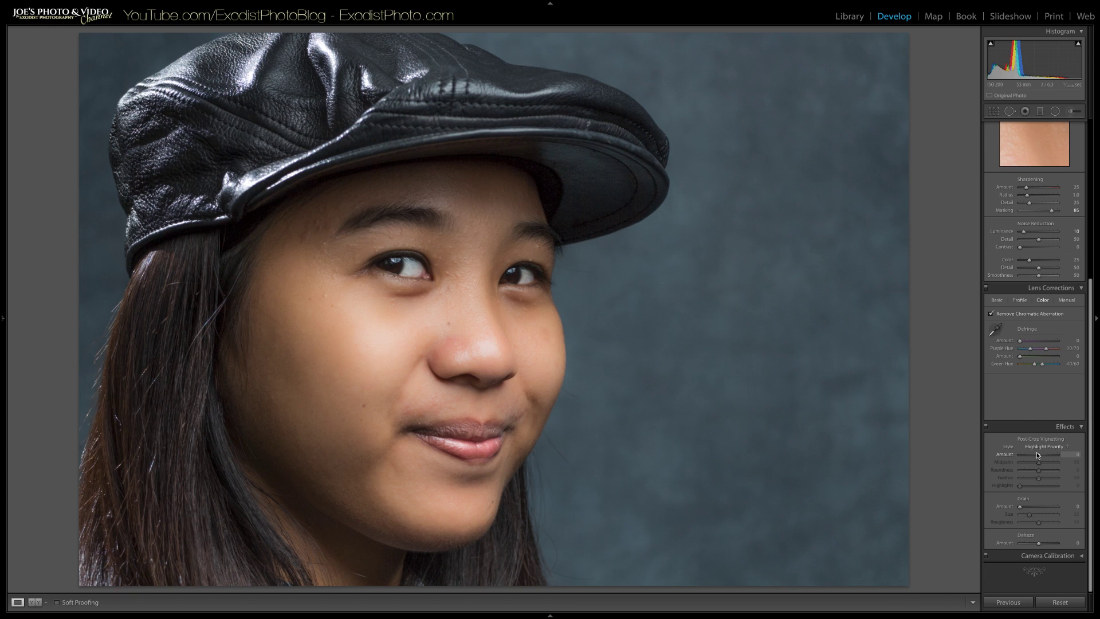
left_click_drag(1039, 455, 1030, 455)
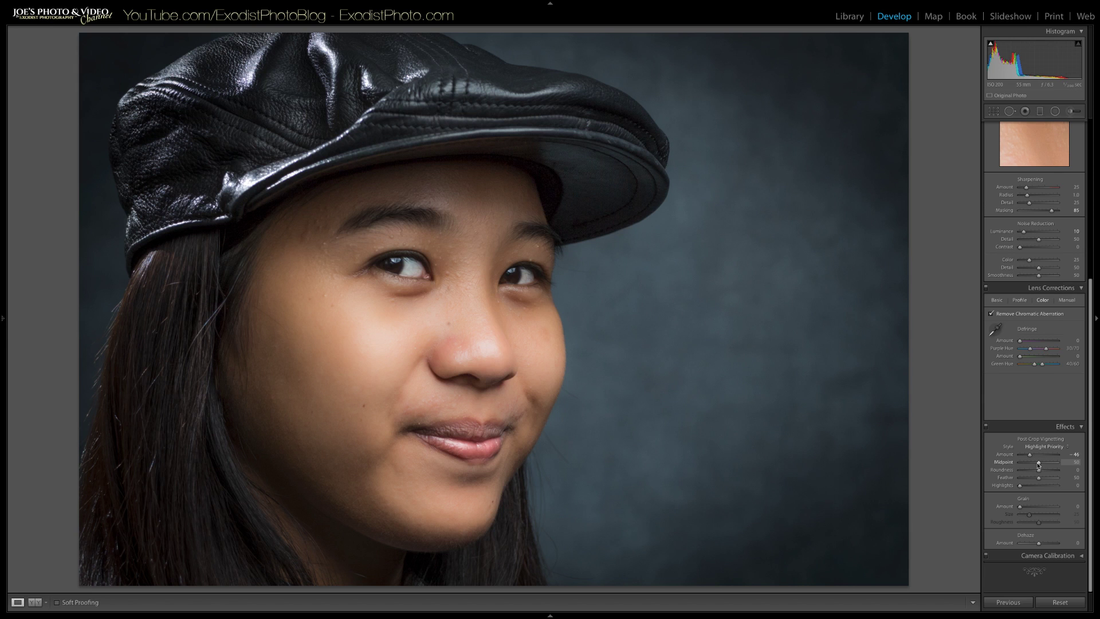
left_click_drag(1039, 463, 1037, 464)
left_click_drag(1041, 479, 1045, 480)
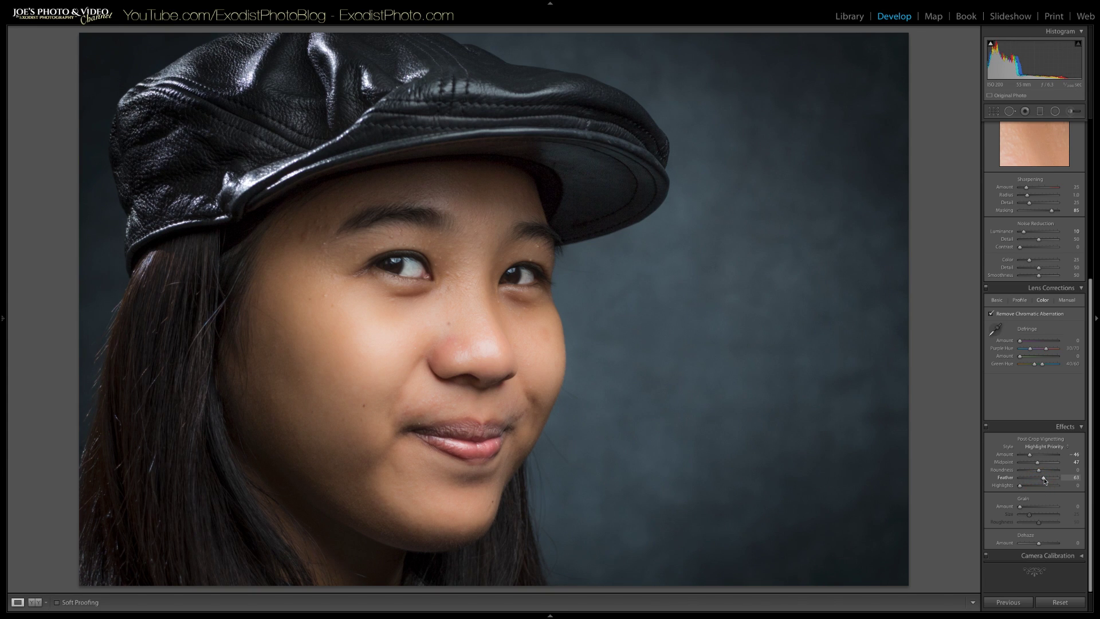